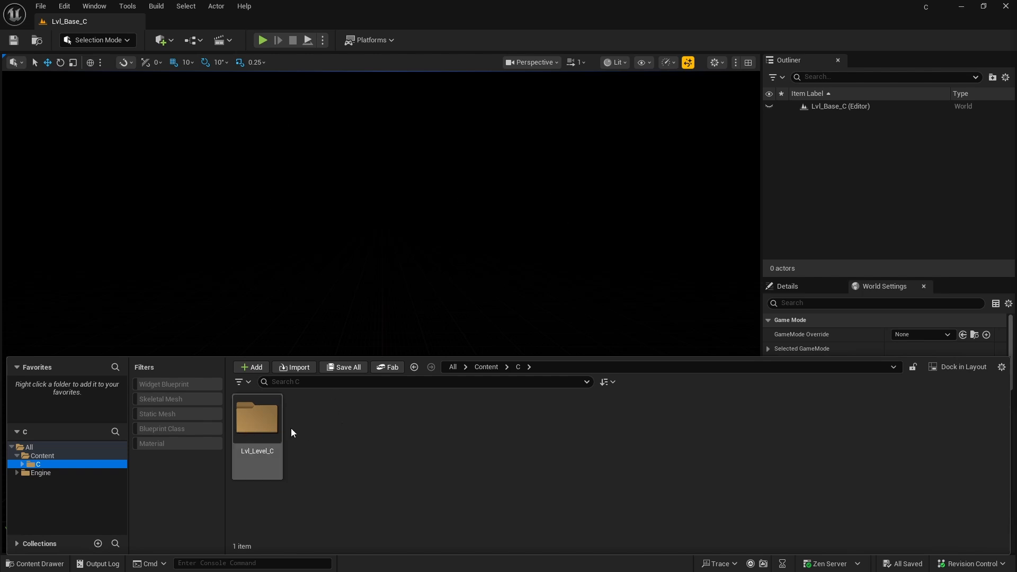
- Browse the Content folder and its C subfolder to examine the project's folder structure
left_click(273, 421)
left_click(335, 435)
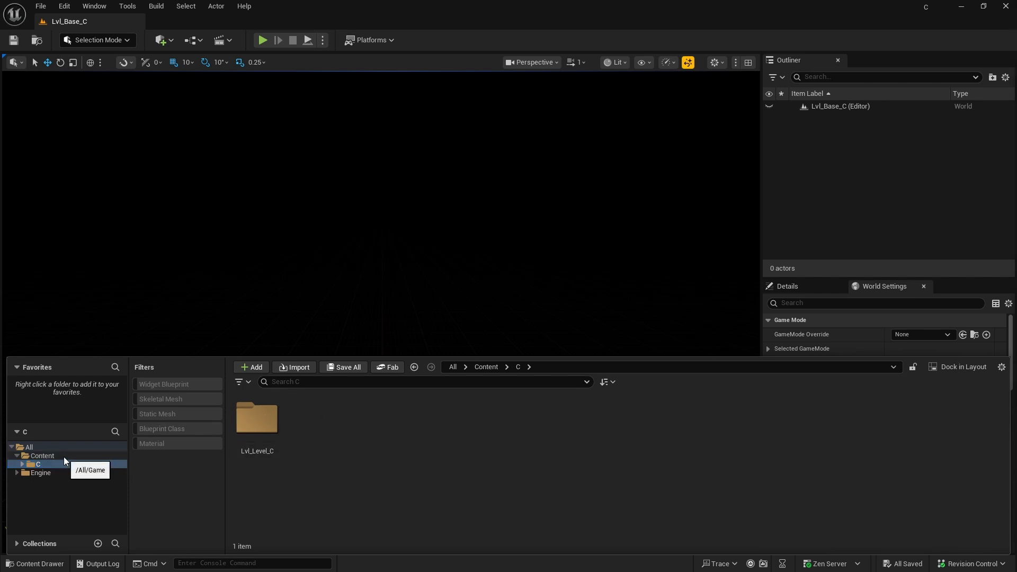
left_click(43, 456)
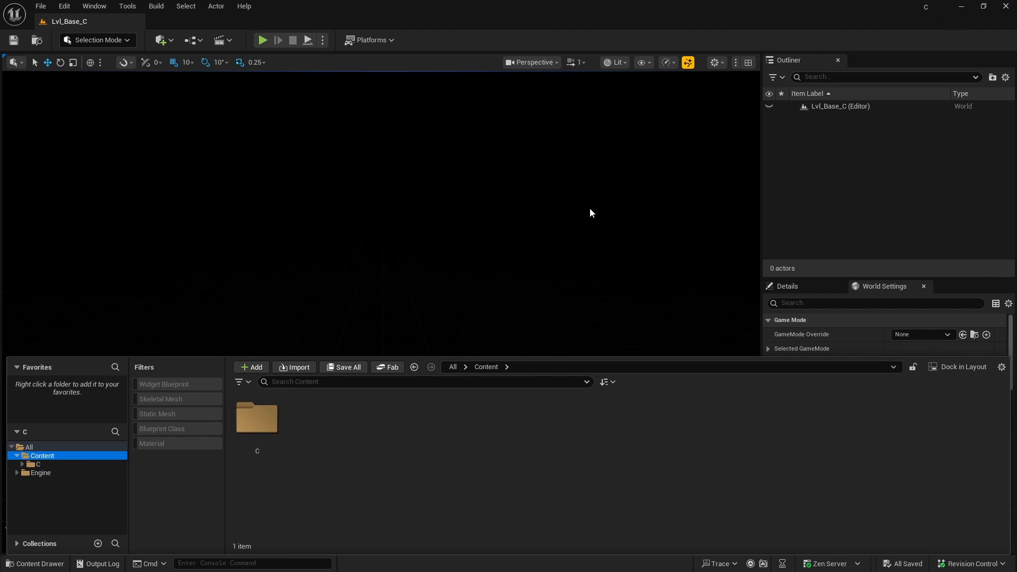
left_click(259, 430)
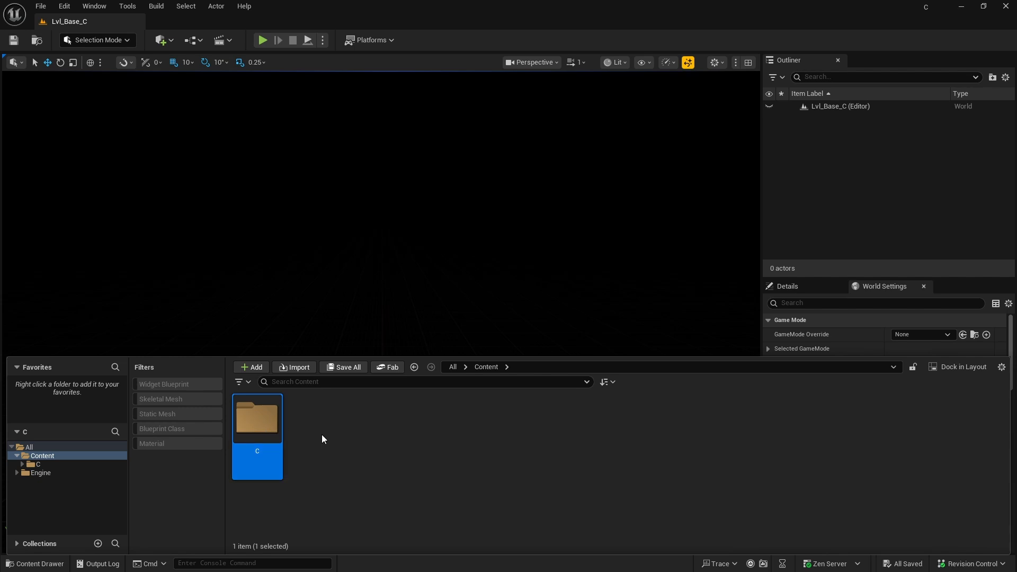
left_click(352, 434)
double_click(258, 421)
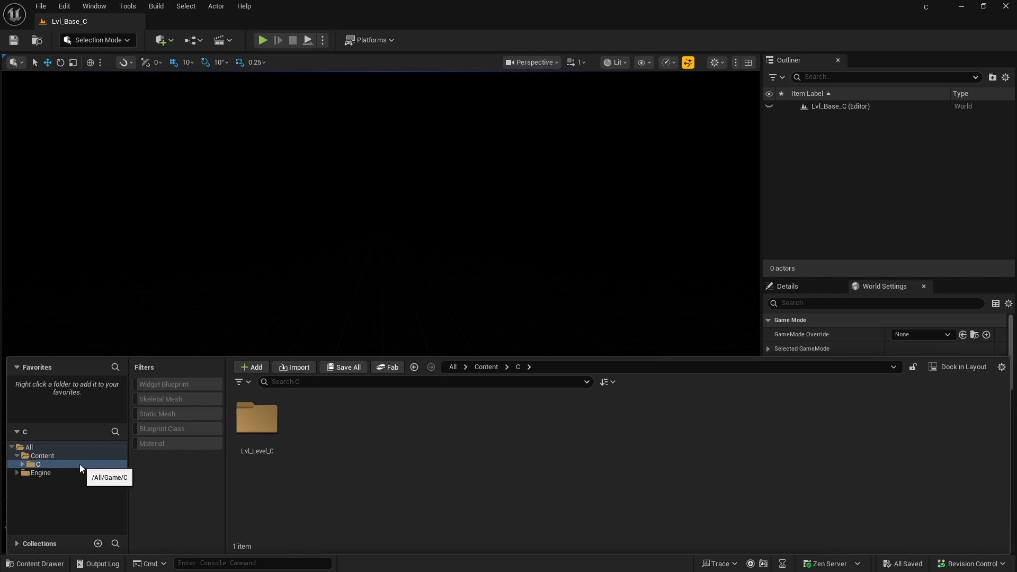
left_click(52, 459)
left_click(42, 465)
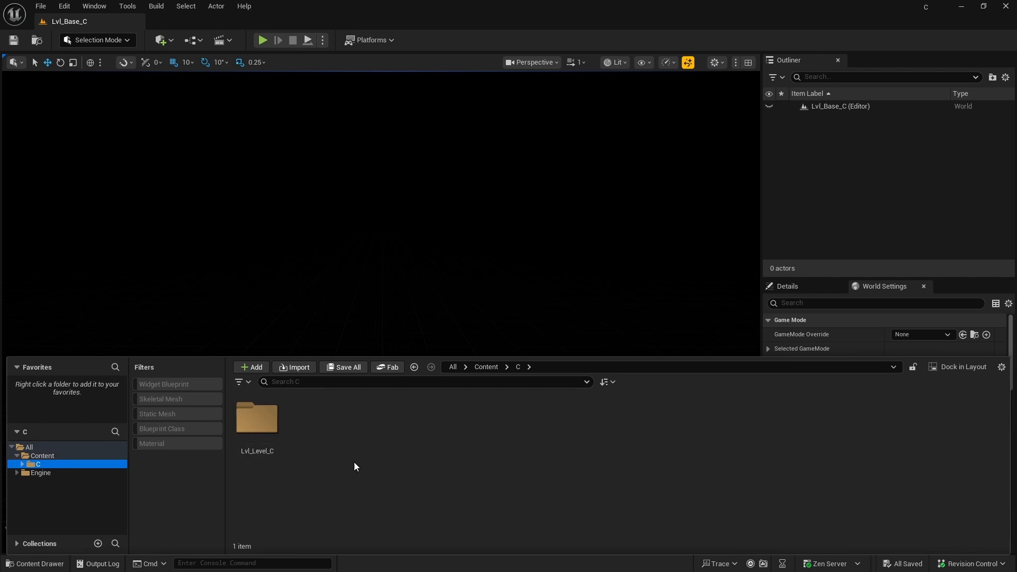
left_click(261, 432)
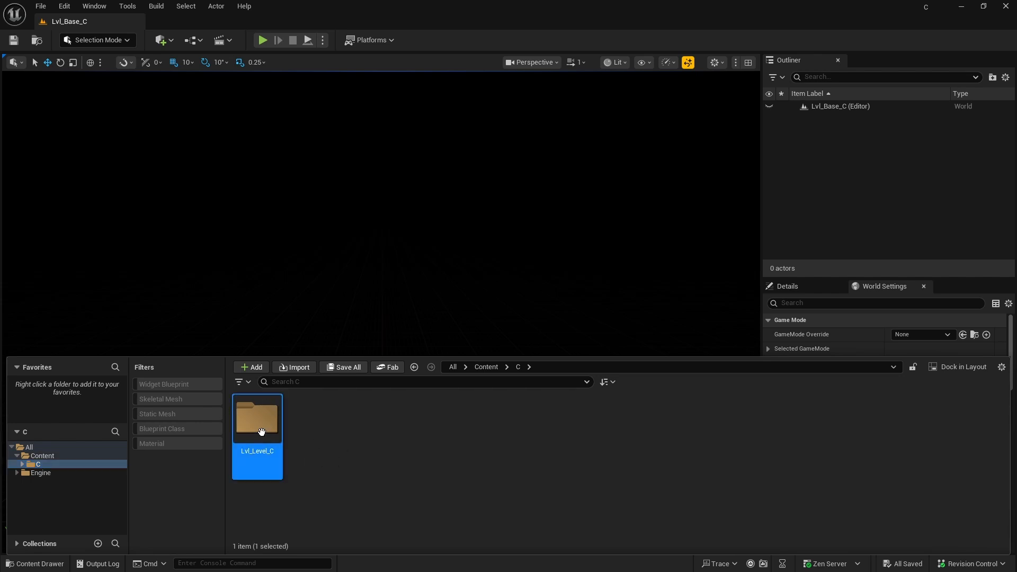
left_click(412, 432)
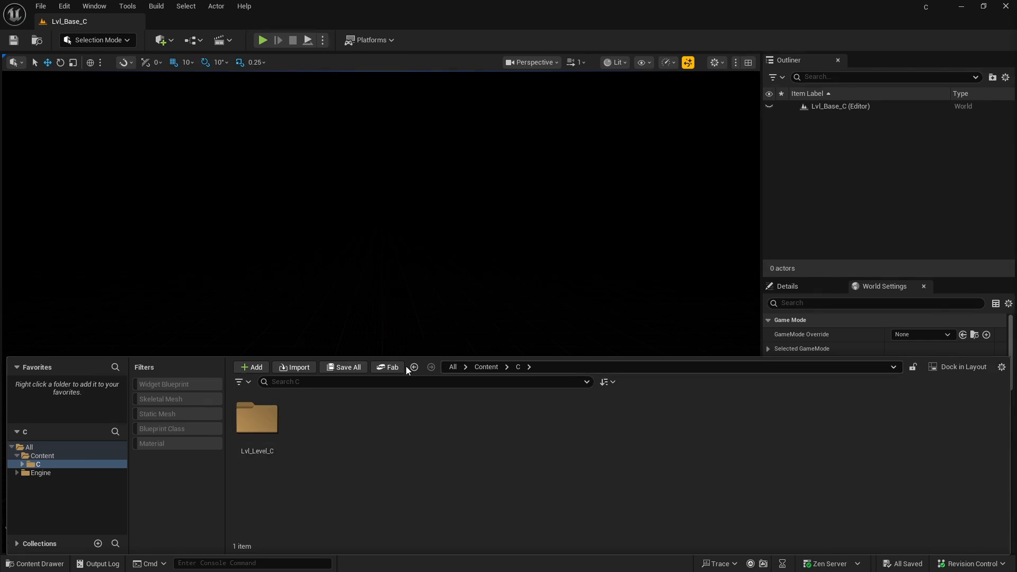
- Add the C folder to Favorites and open it from there
right_click(41, 463)
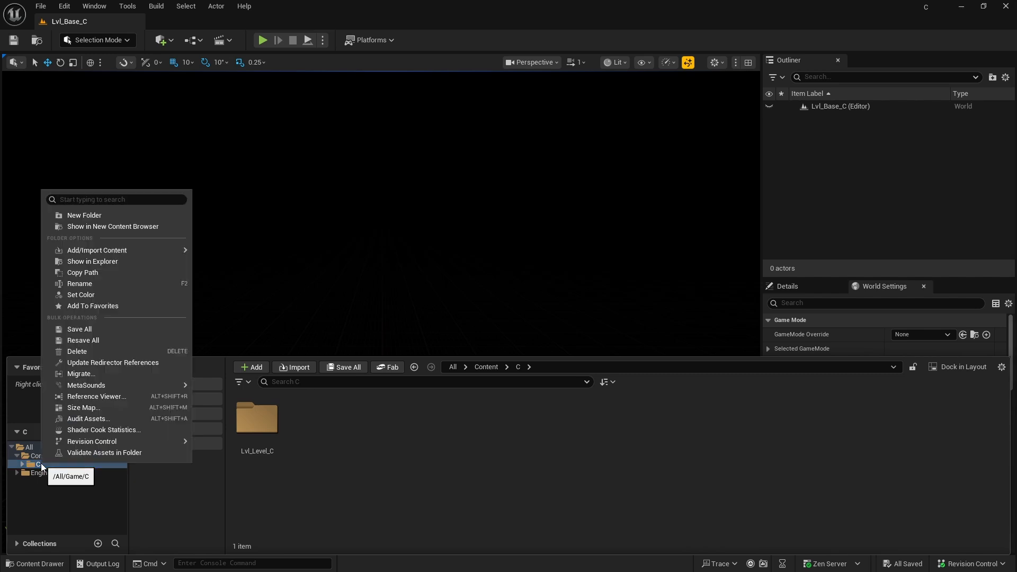
left_click(106, 307)
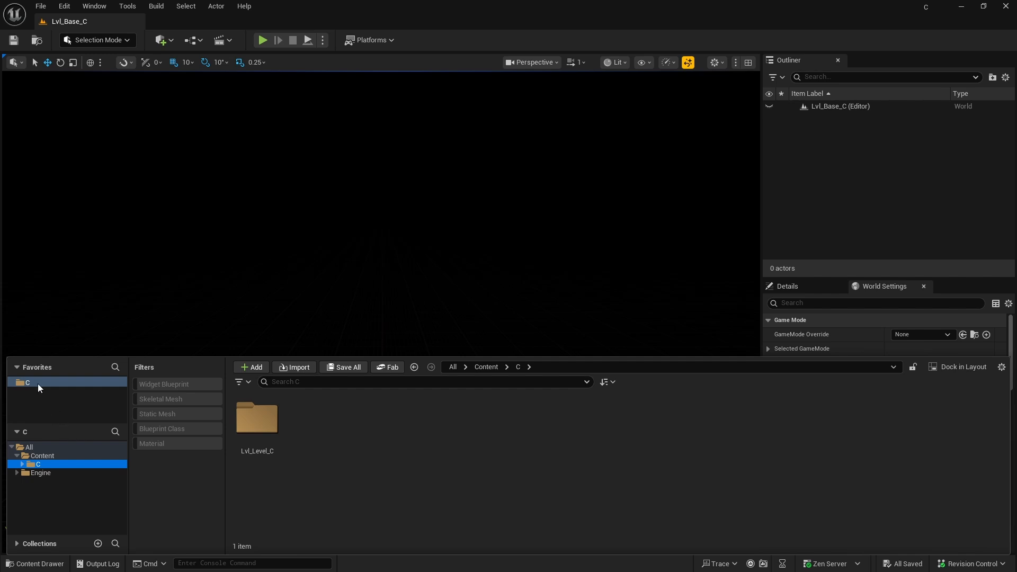
left_click(17, 367)
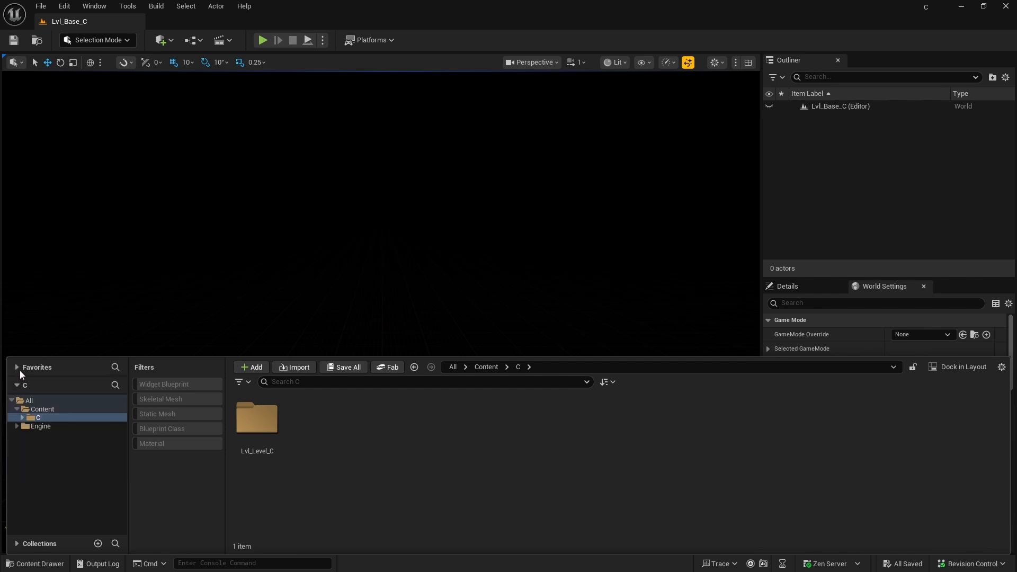
left_click(20, 367)
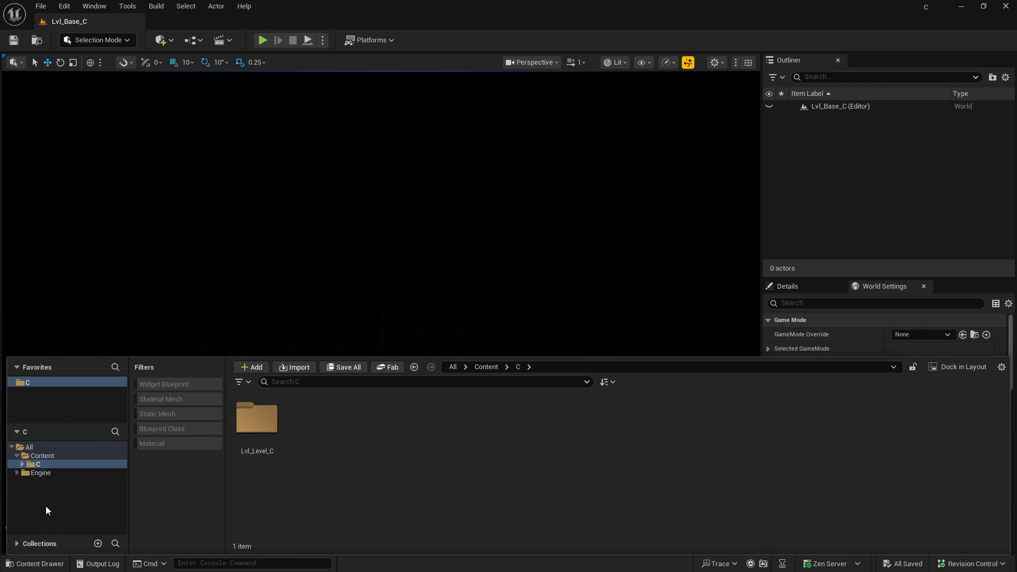
left_click(43, 397)
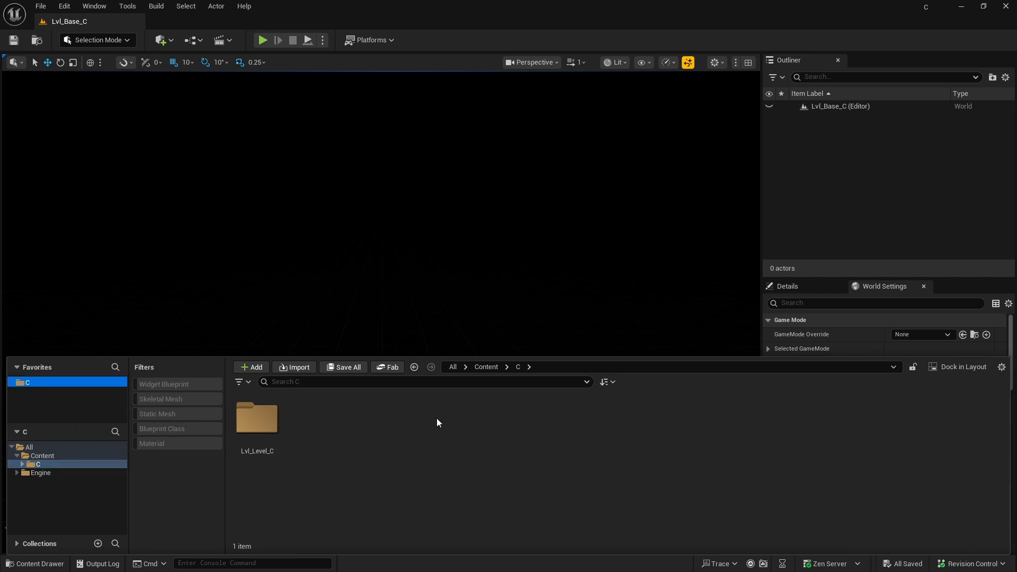
left_click(685, 427)
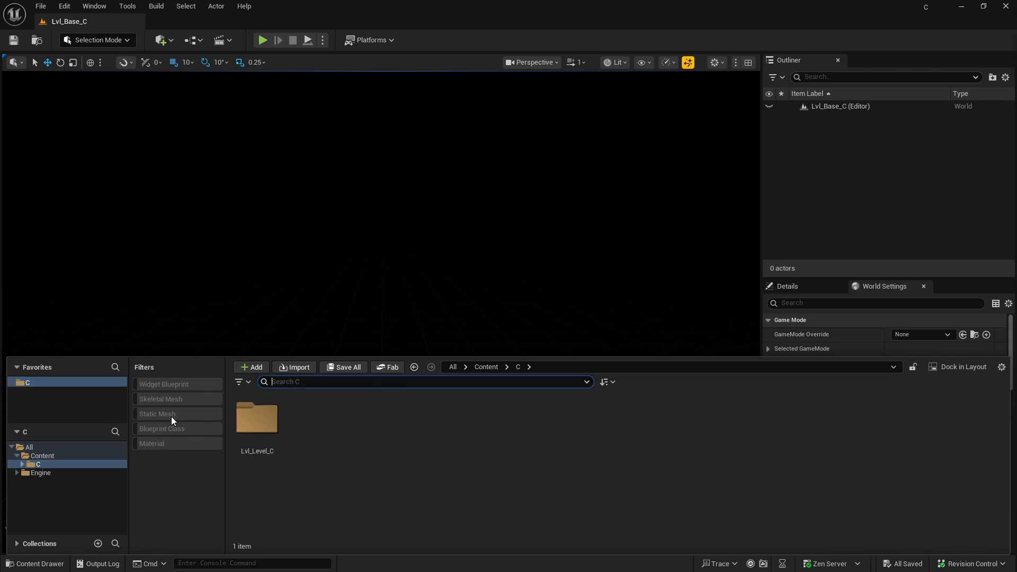
- Set the C folder's color to green, hex sRGB 00B62CFF, and check it in the Content Drawer
left_click(43, 465)
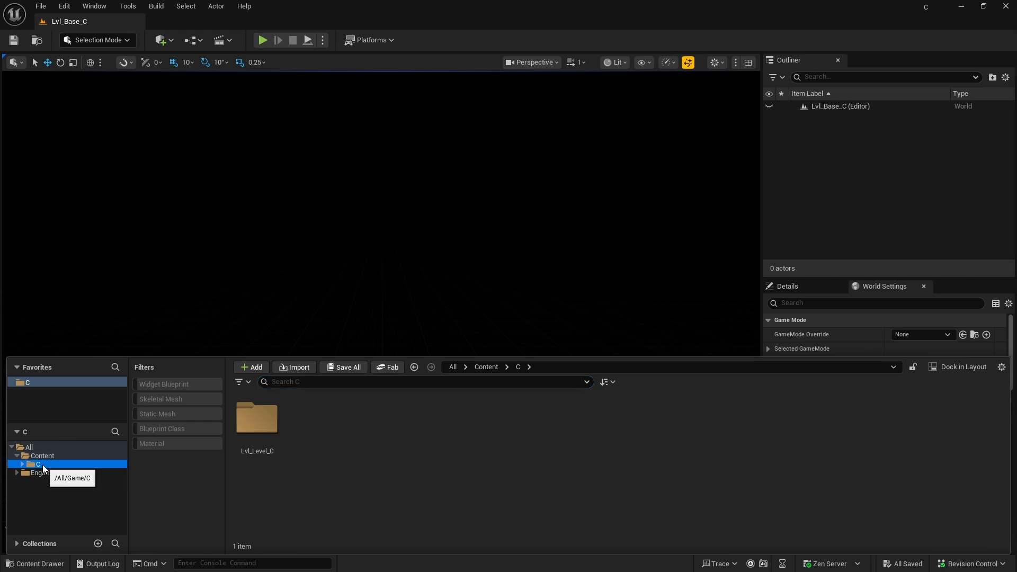
right_click(42, 464)
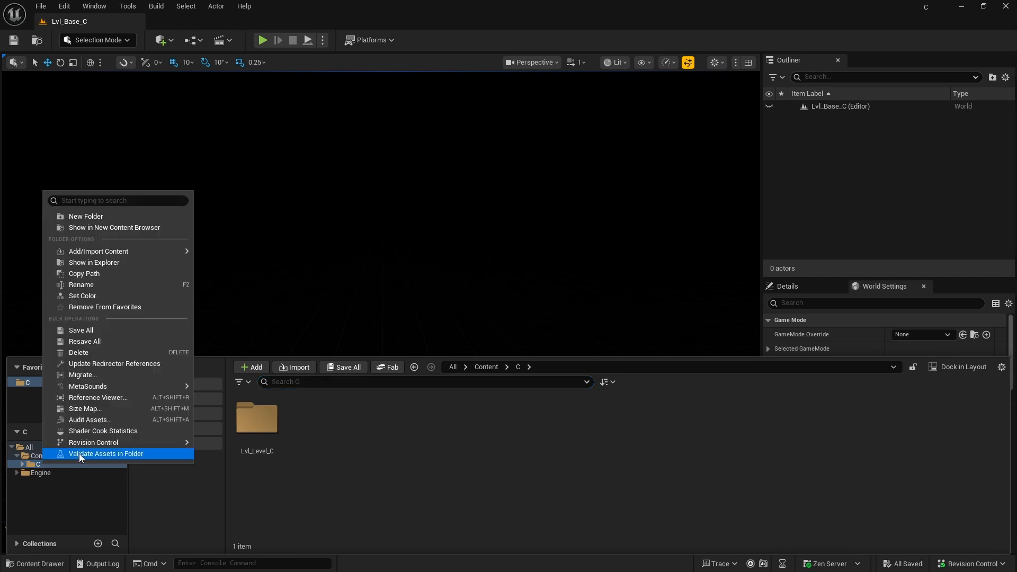
left_click(93, 296)
left_click_drag(176, 364, 125, 391)
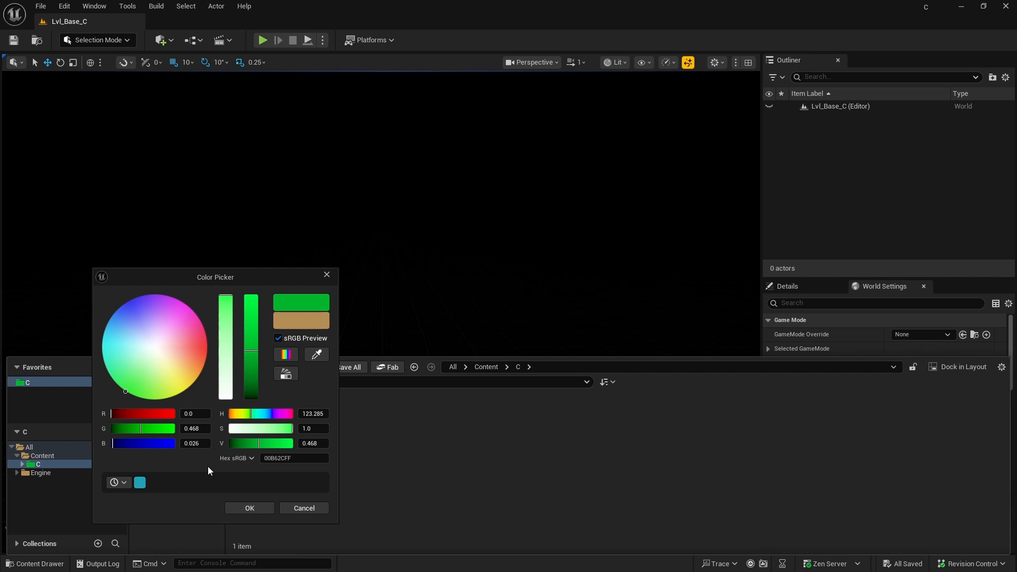
left_click(250, 509)
left_click(34, 563)
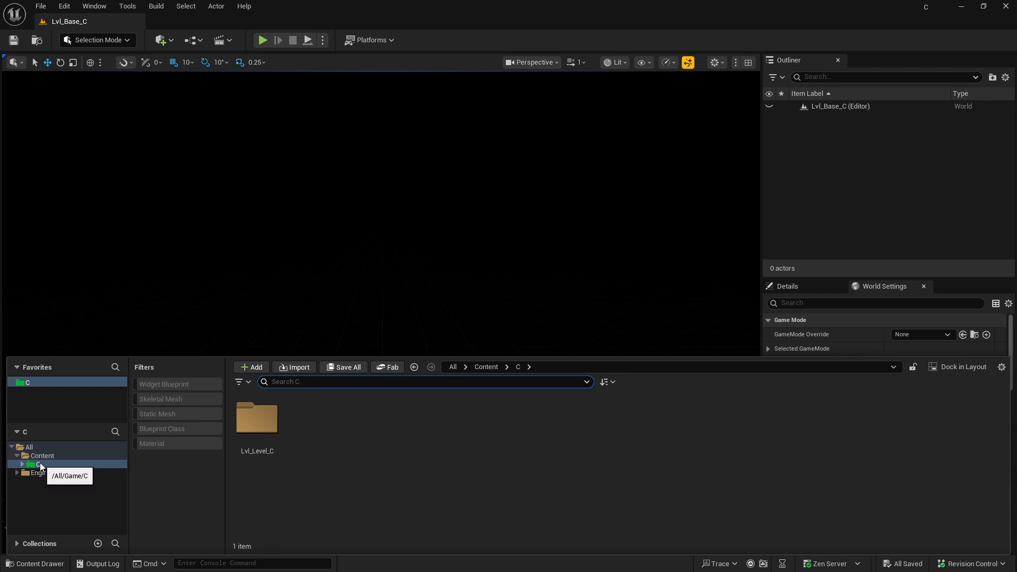
left_click(461, 253)
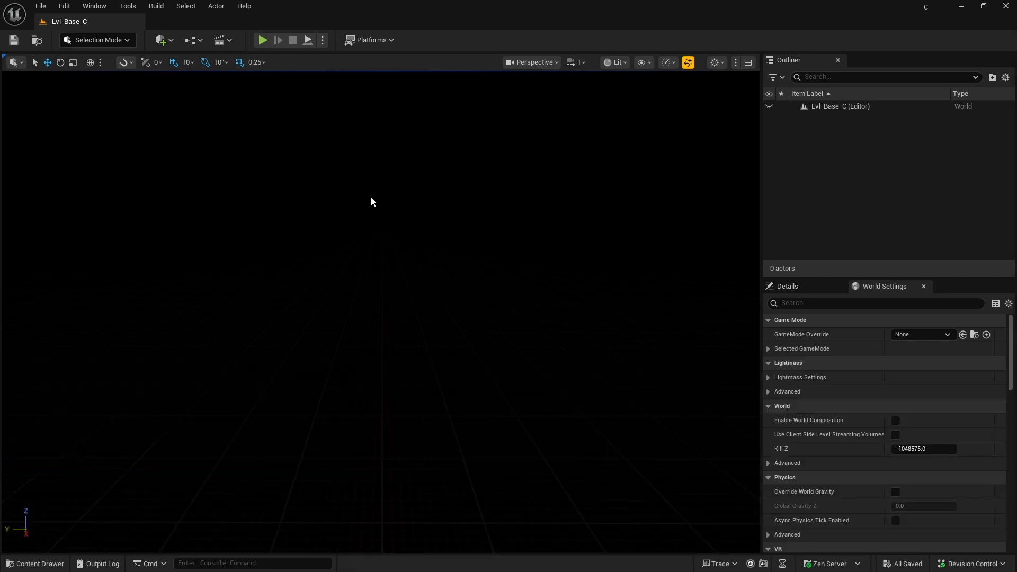
- Open the project's Maps & Modes settings and examine the Editor Startup Map choices against the open level
left_click(64, 7)
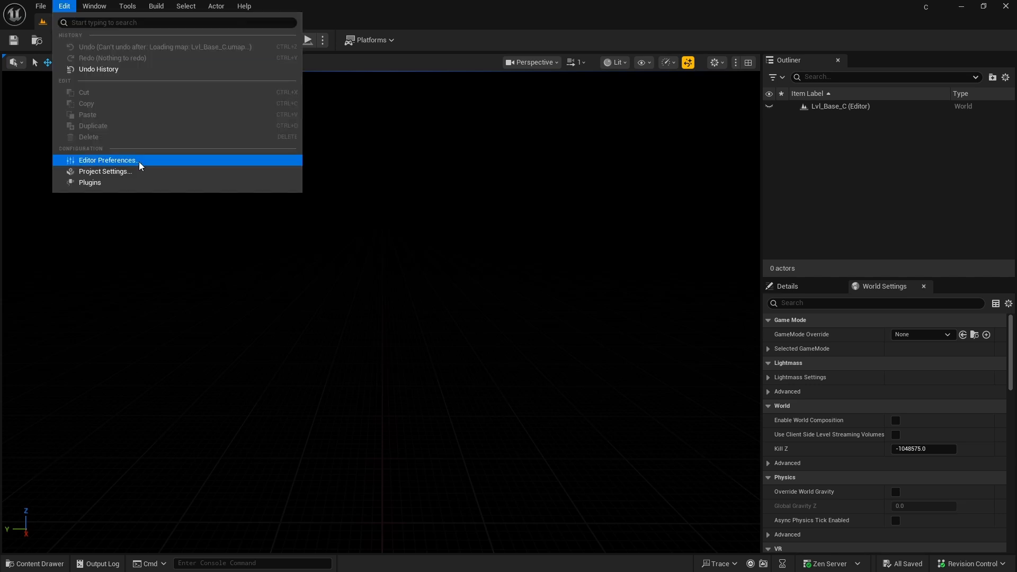
left_click(105, 172)
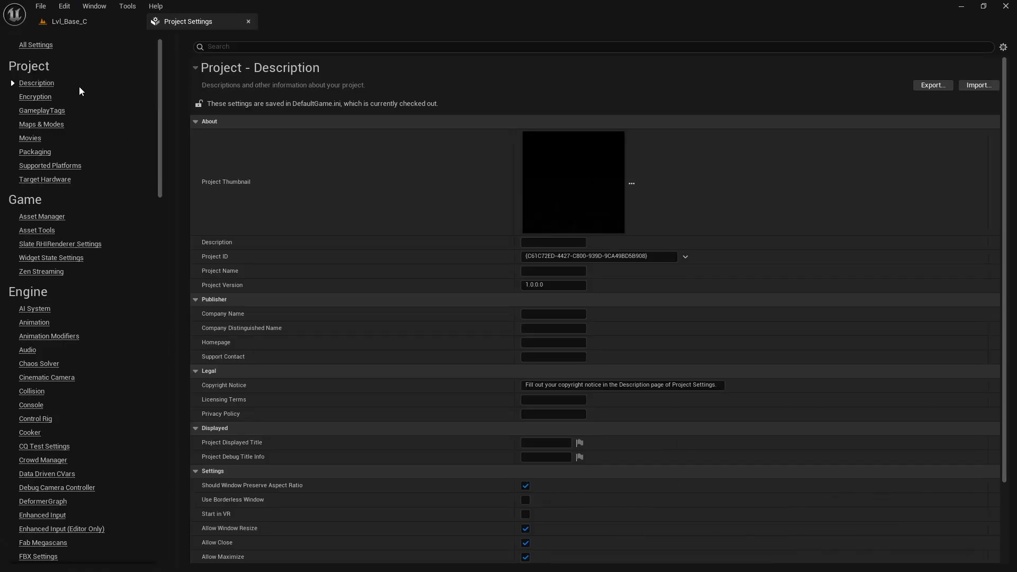
left_click(50, 125)
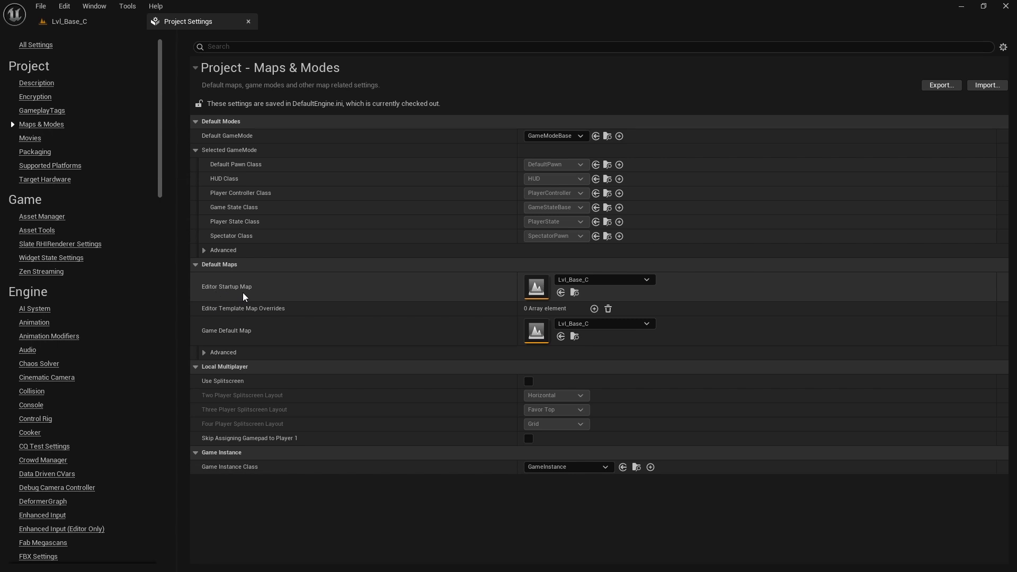
left_click(631, 280)
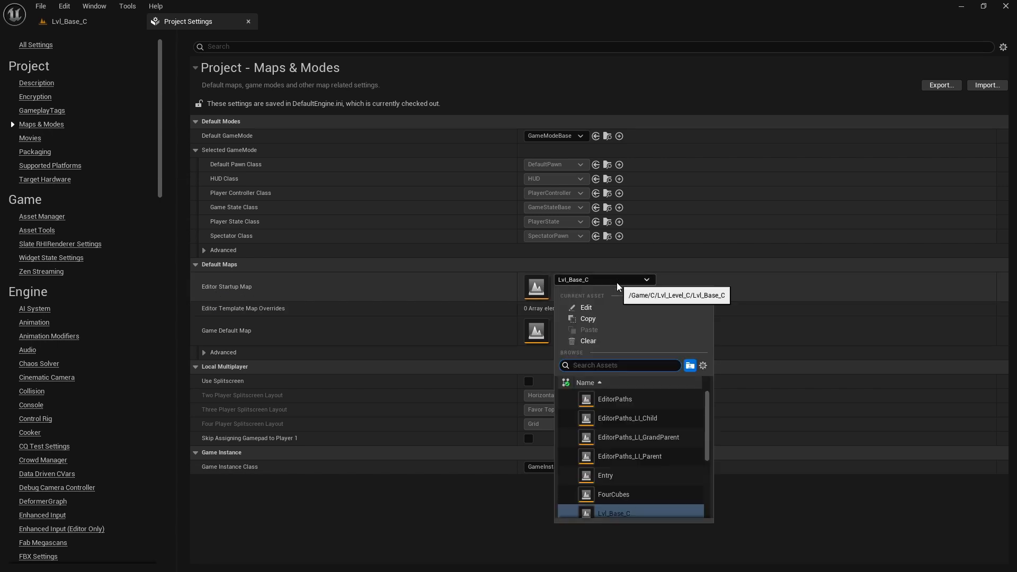
scroll(655, 479, "down", 3)
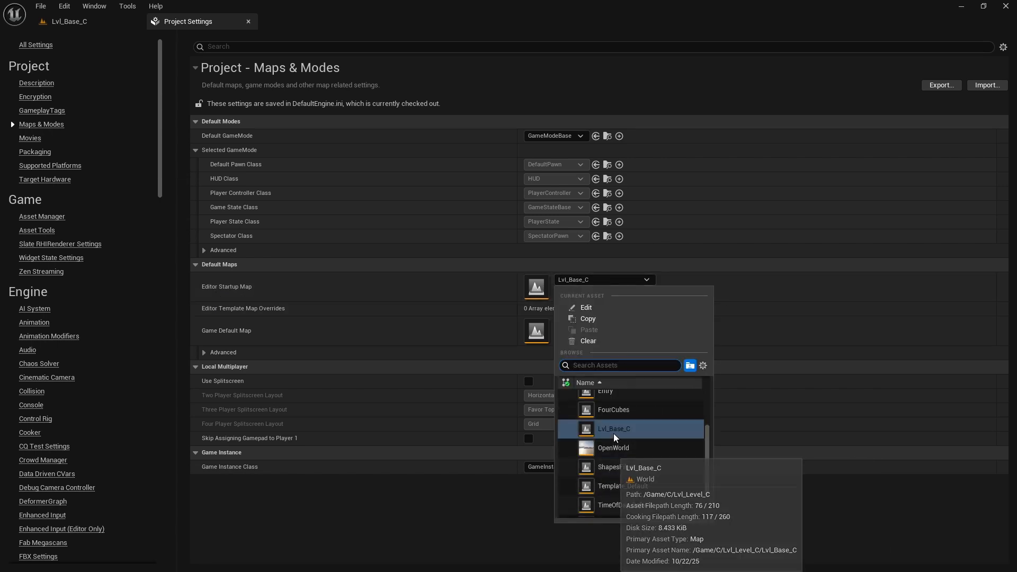
left_click(784, 270)
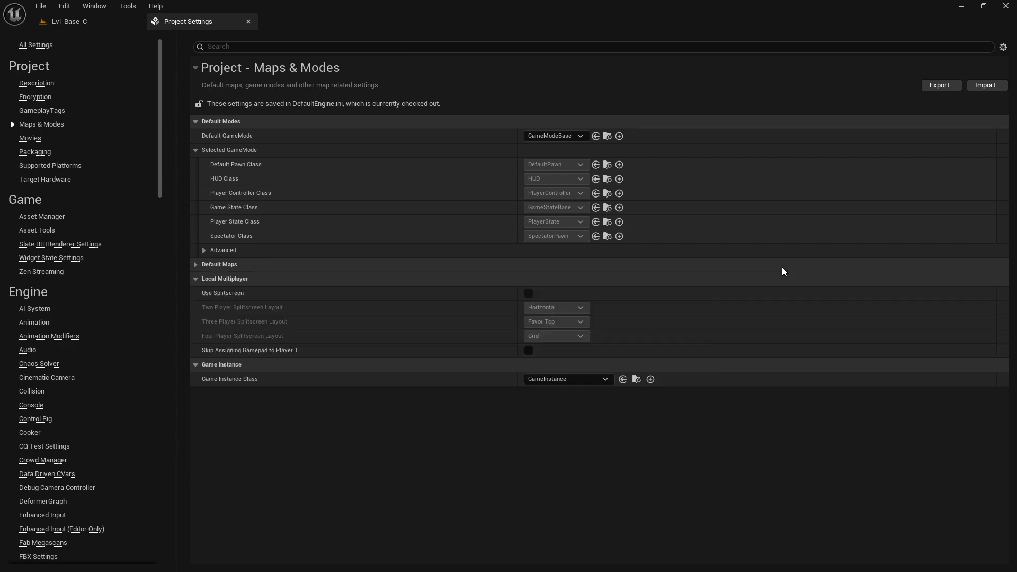
left_click(195, 265)
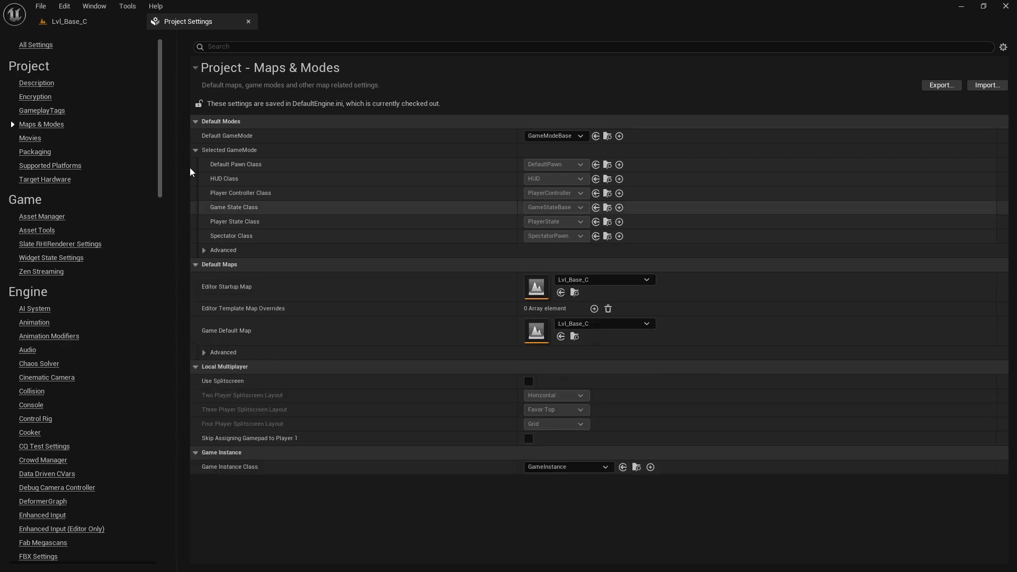
left_click(67, 21)
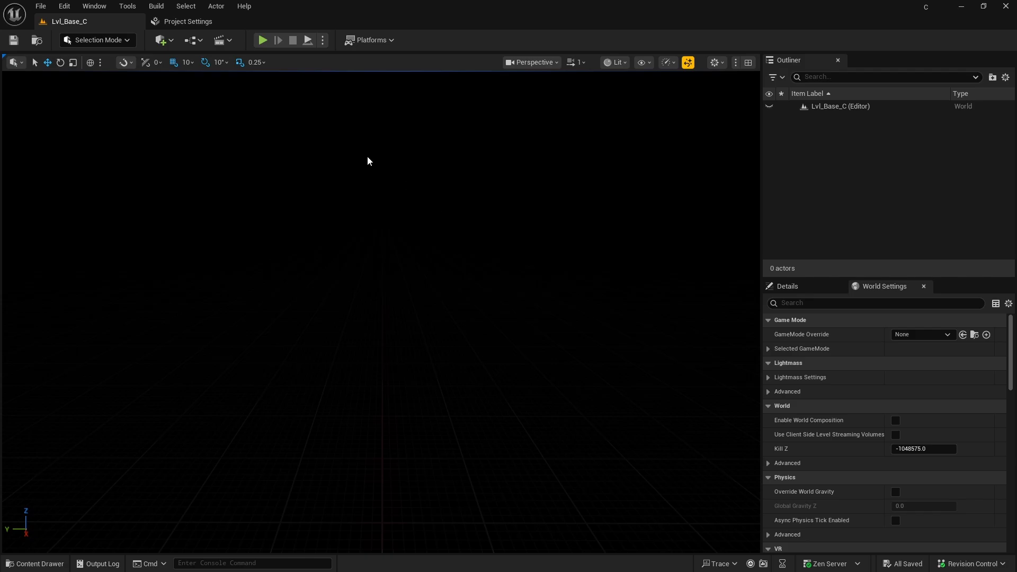
left_click(170, 21)
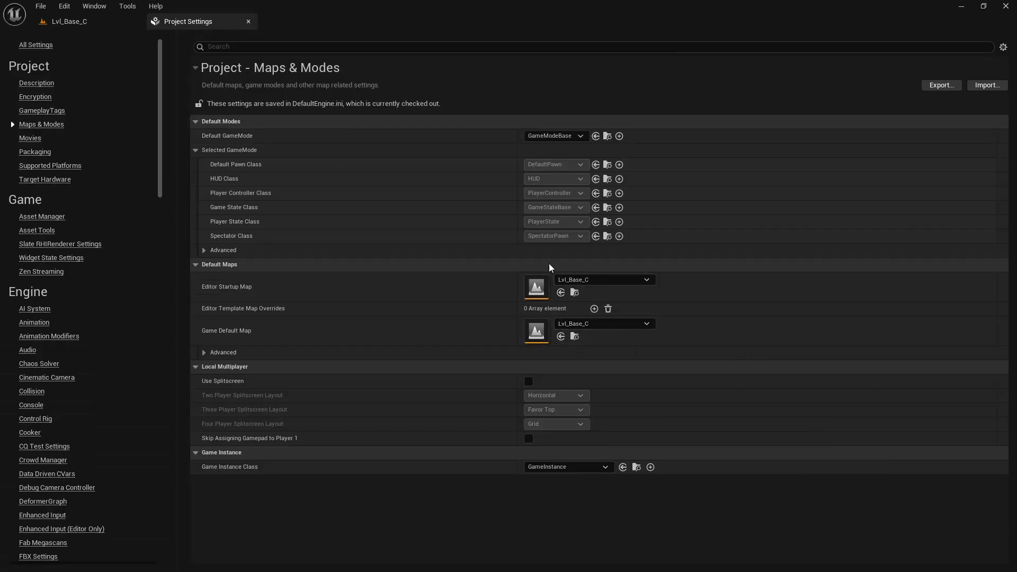
left_click(66, 21)
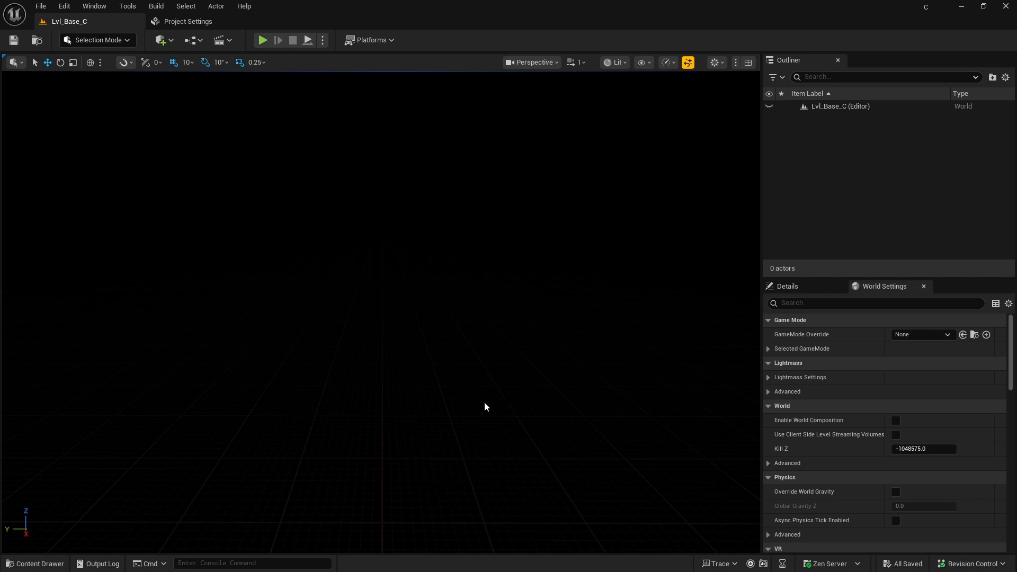
left_click(188, 21)
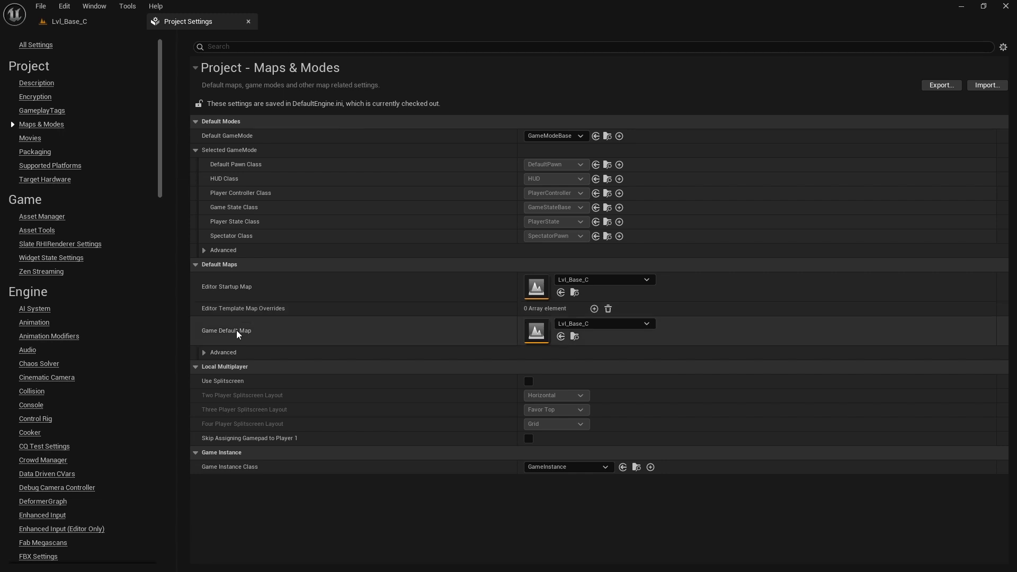
- Examine the Game Default Map choices and the advanced default map options, and close Project Settings
left_click(614, 326)
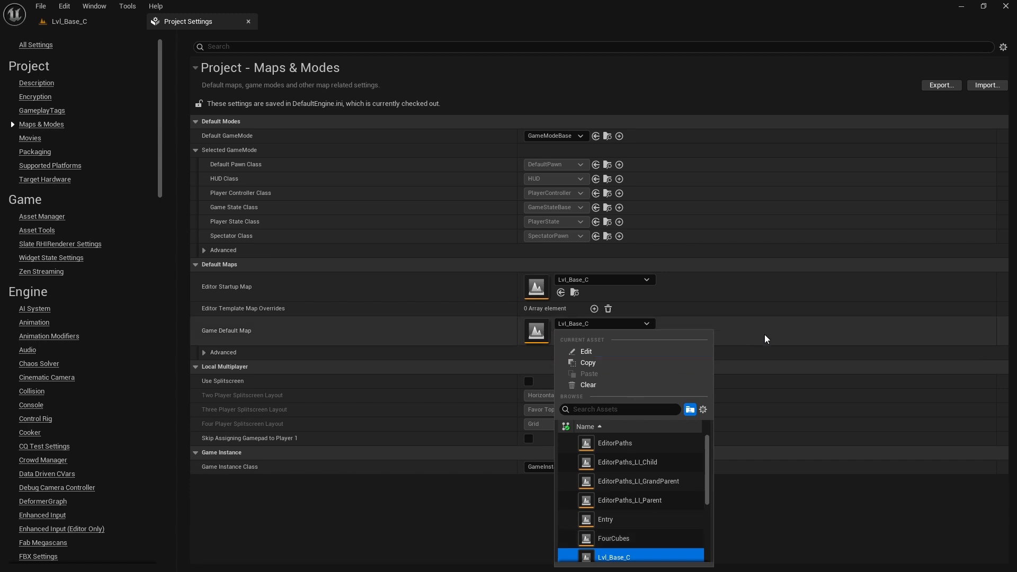
left_click(801, 351)
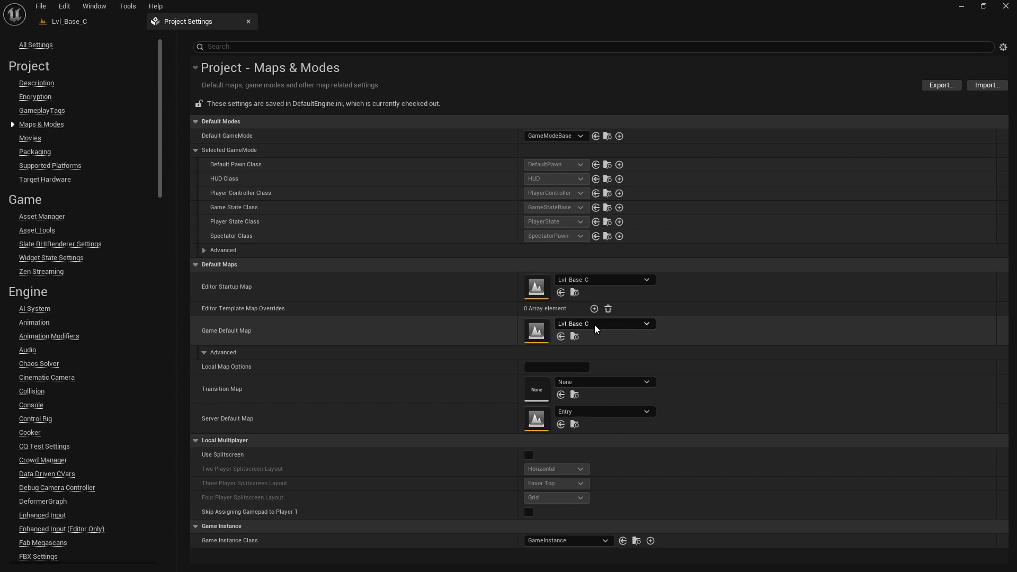
left_click(456, 352)
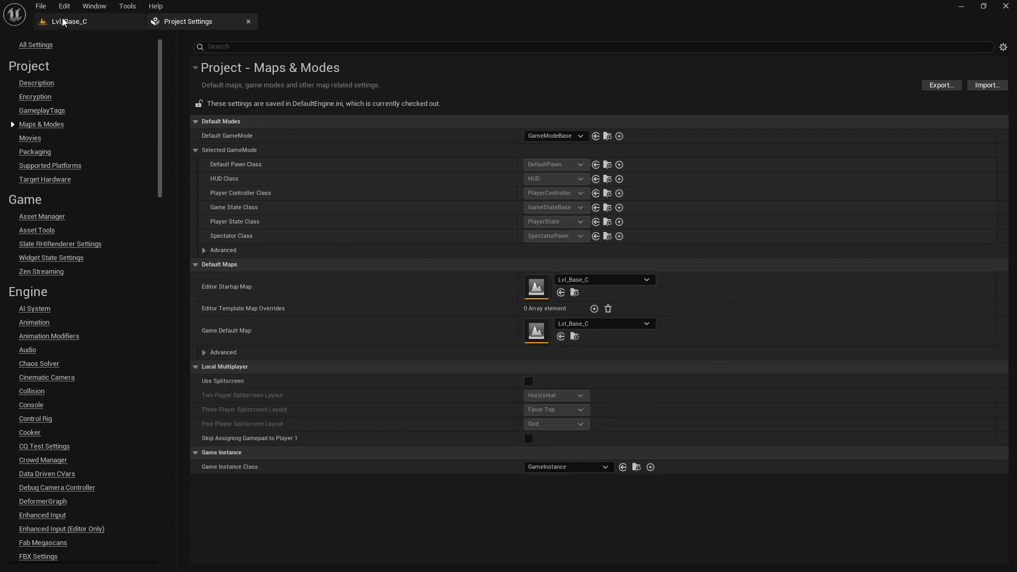
left_click(101, 22)
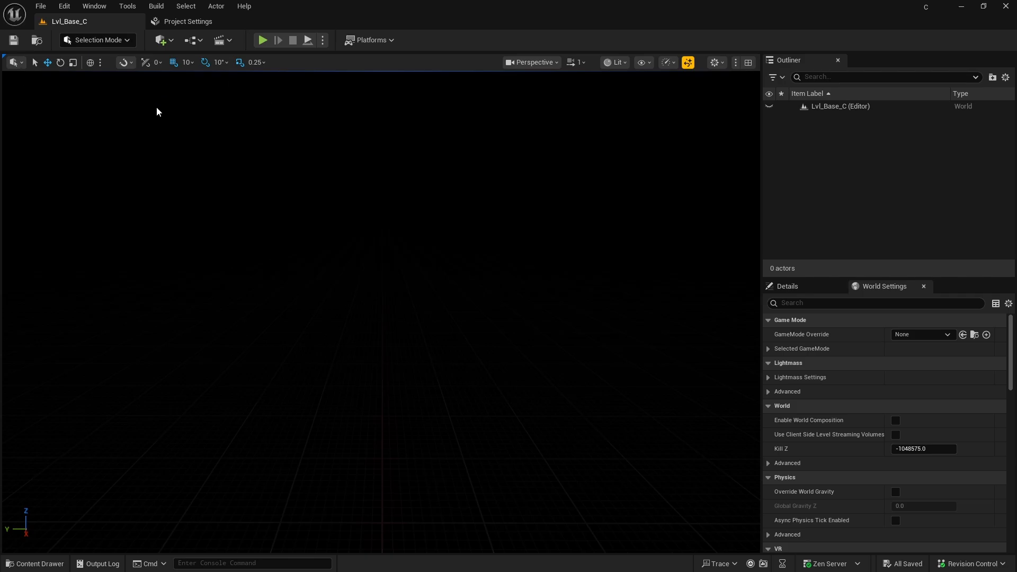
left_click(181, 24)
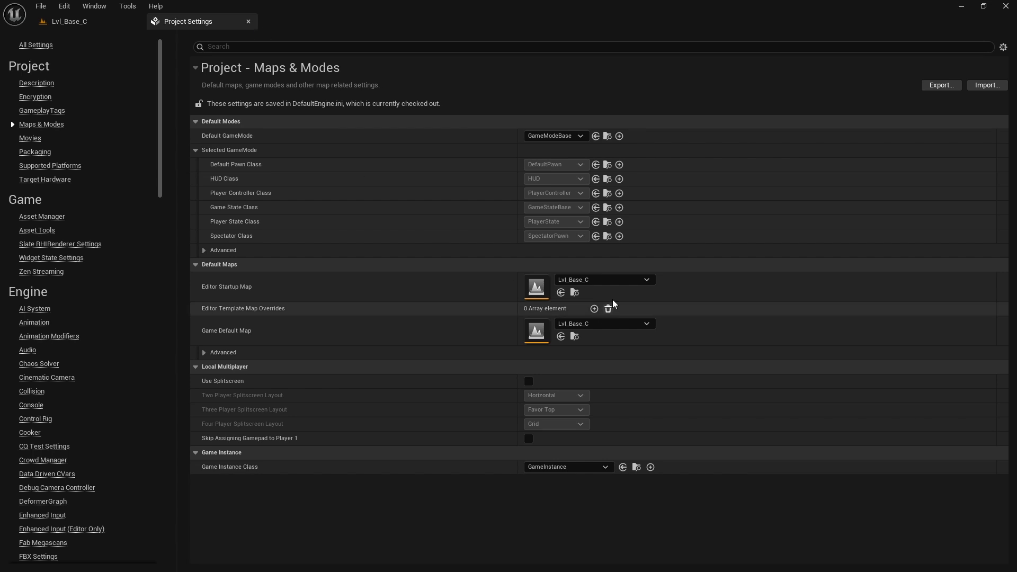
left_click(249, 22)
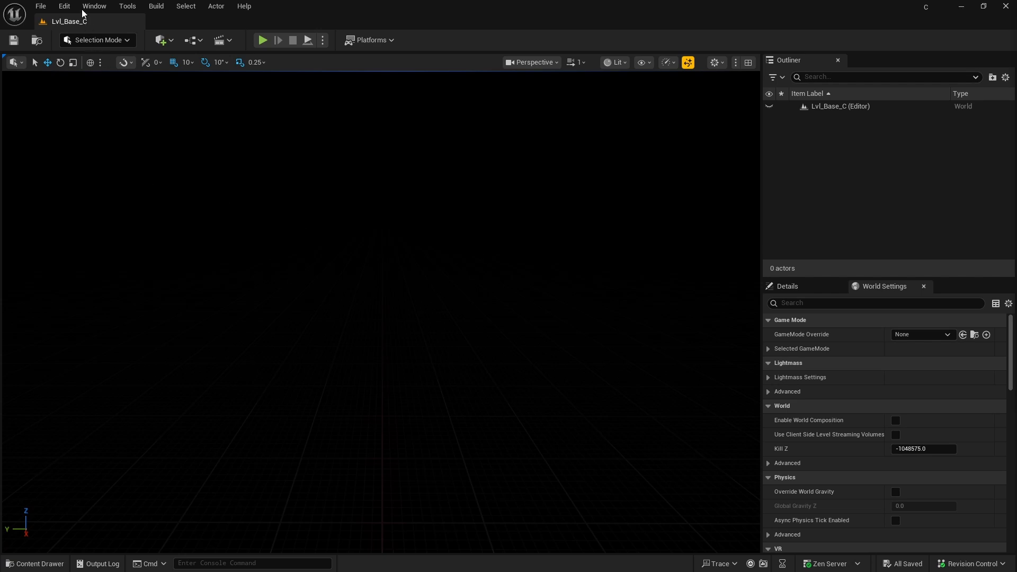
- Open Editor Preferences and examine the General Appearance settings, from the theme and axis colors to the accessibility and graph options
left_click(61, 7)
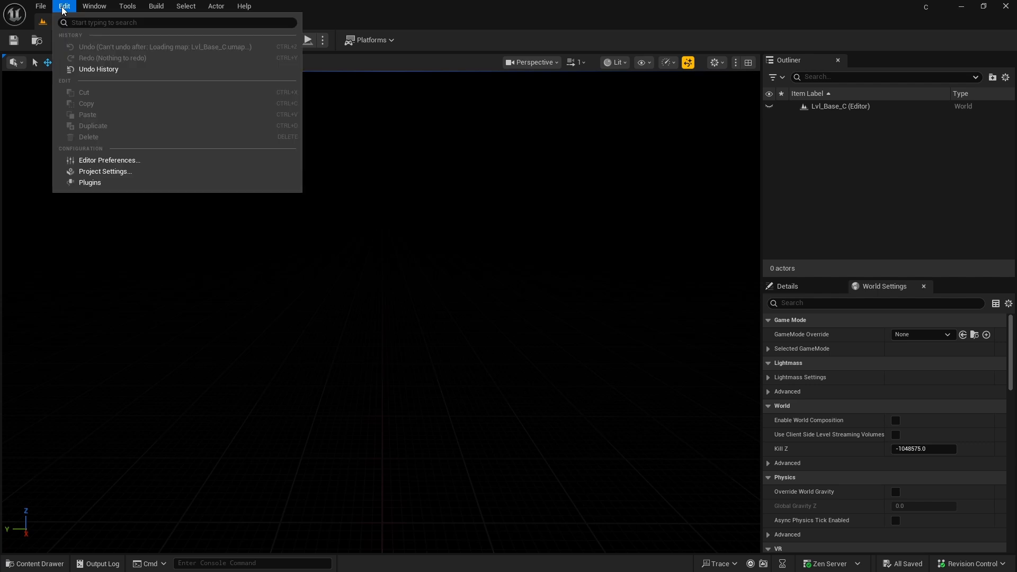
left_click(117, 162)
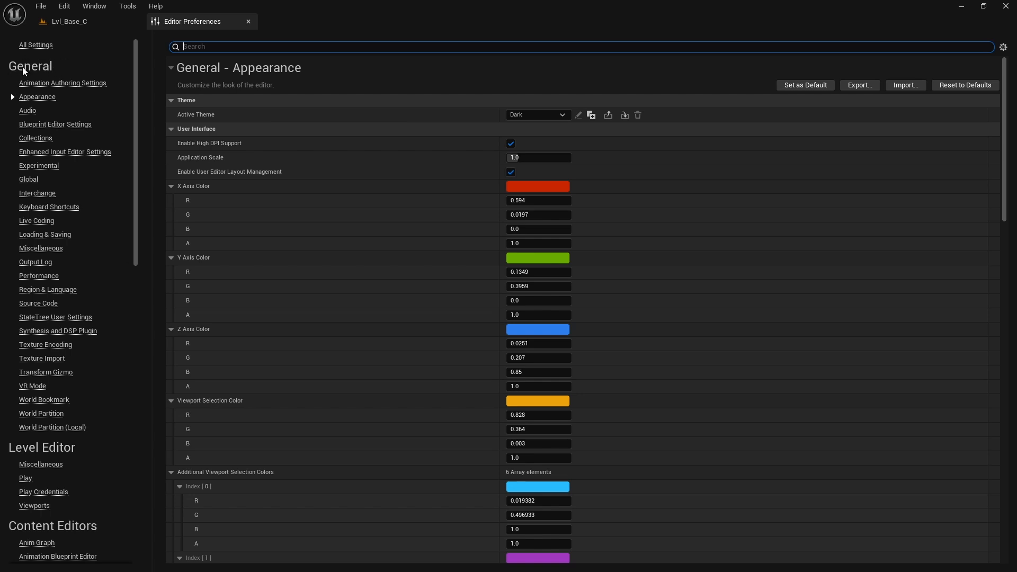
left_click(42, 100)
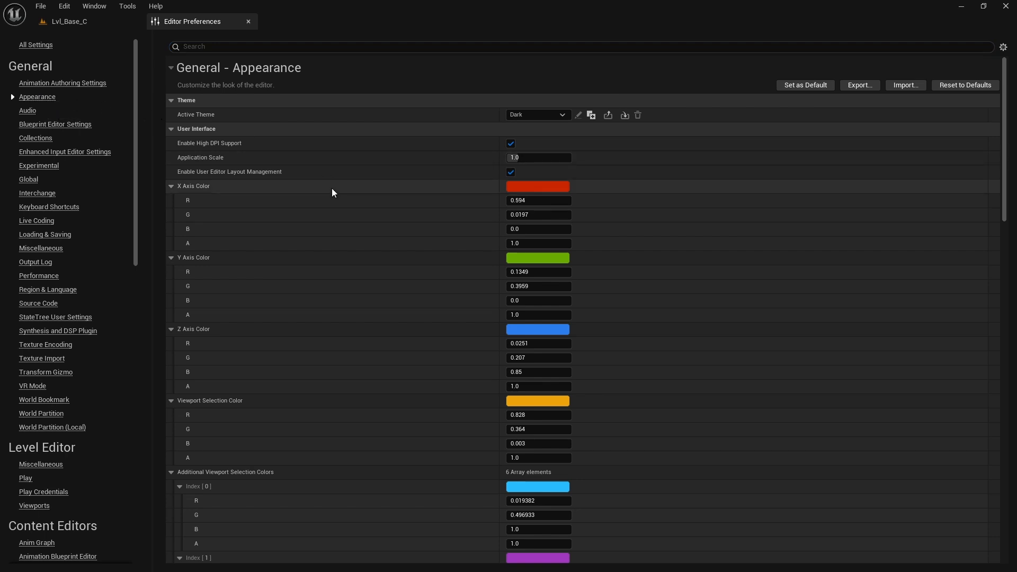
scroll(333, 201, "down", 5)
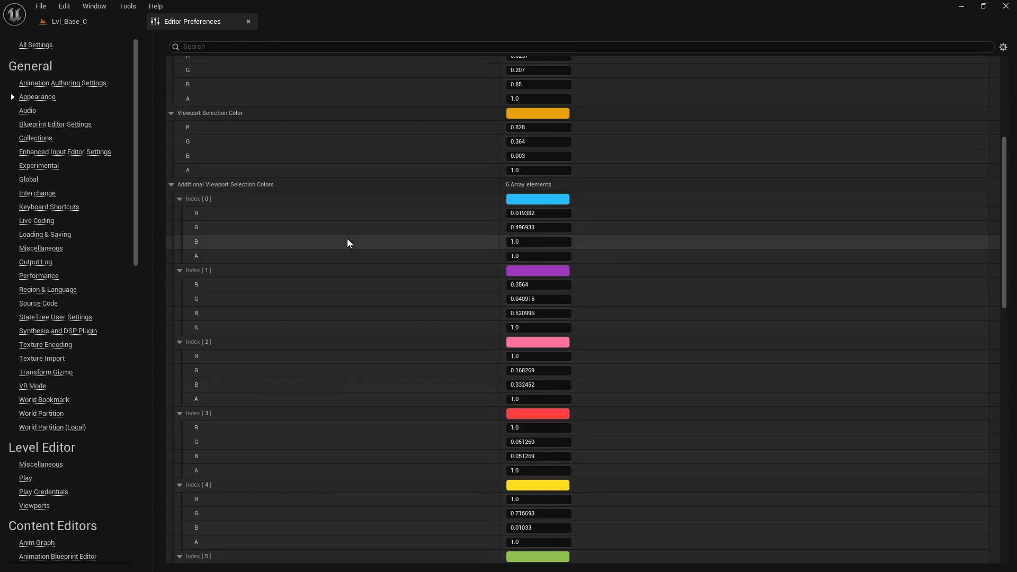
scroll(347, 242, "down", 9)
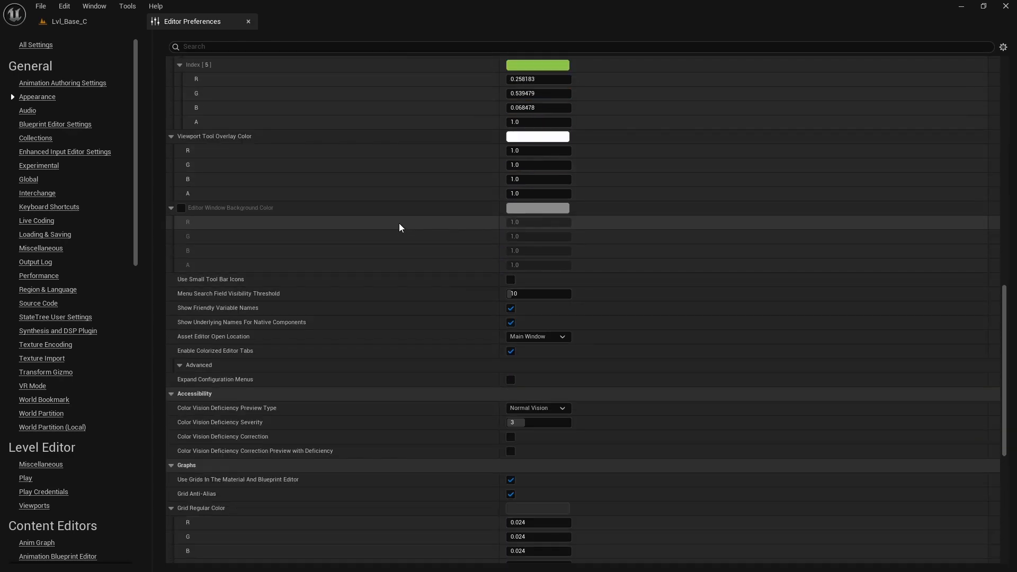
scroll(400, 227, "down", 1)
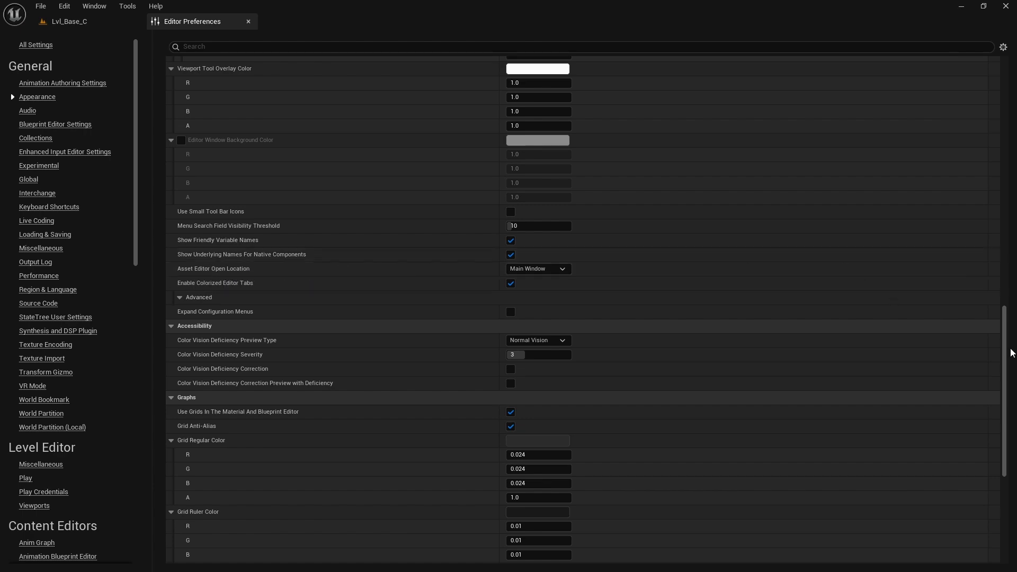
left_click_drag(1010, 351, 993, 86)
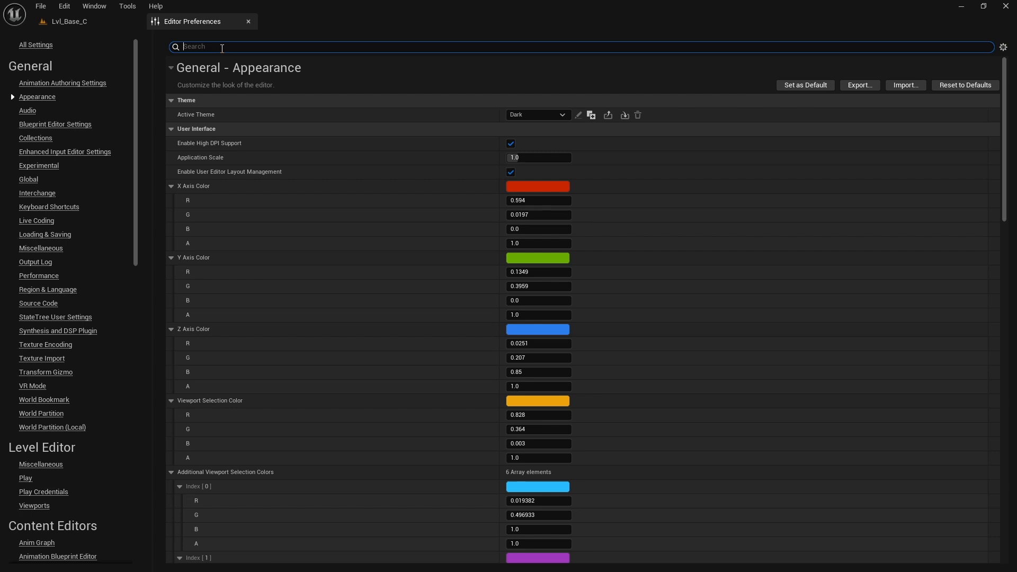
- Search Editor Preferences for "Editor open" and examine the Asset Editor Open Location choices
type("Ed")
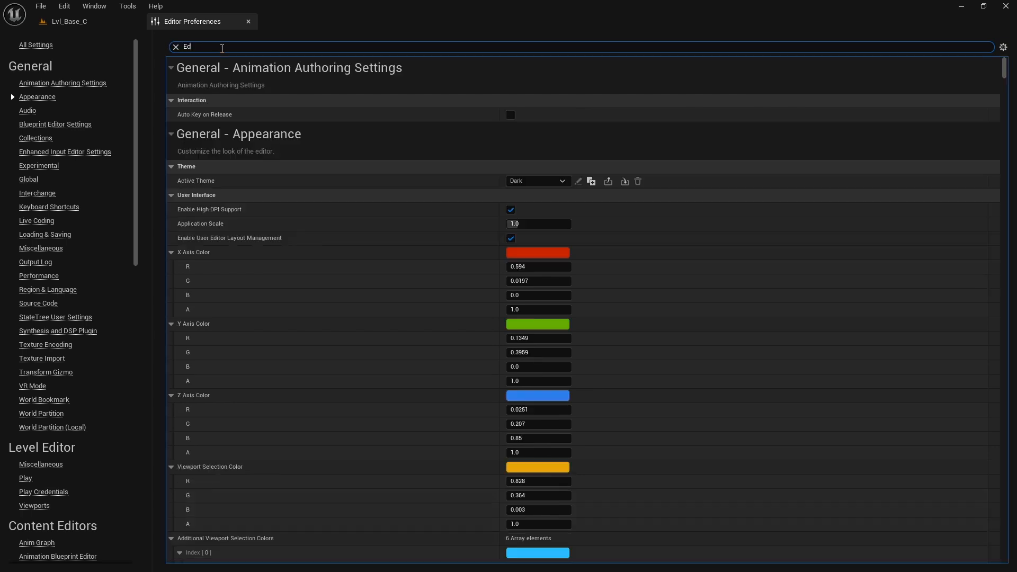
type("itor open")
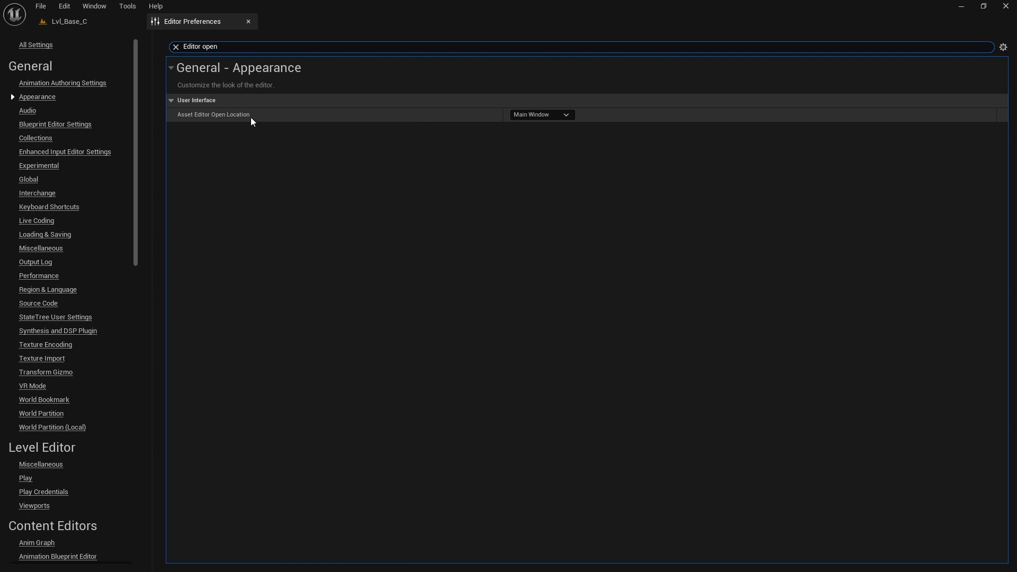
left_click(548, 115)
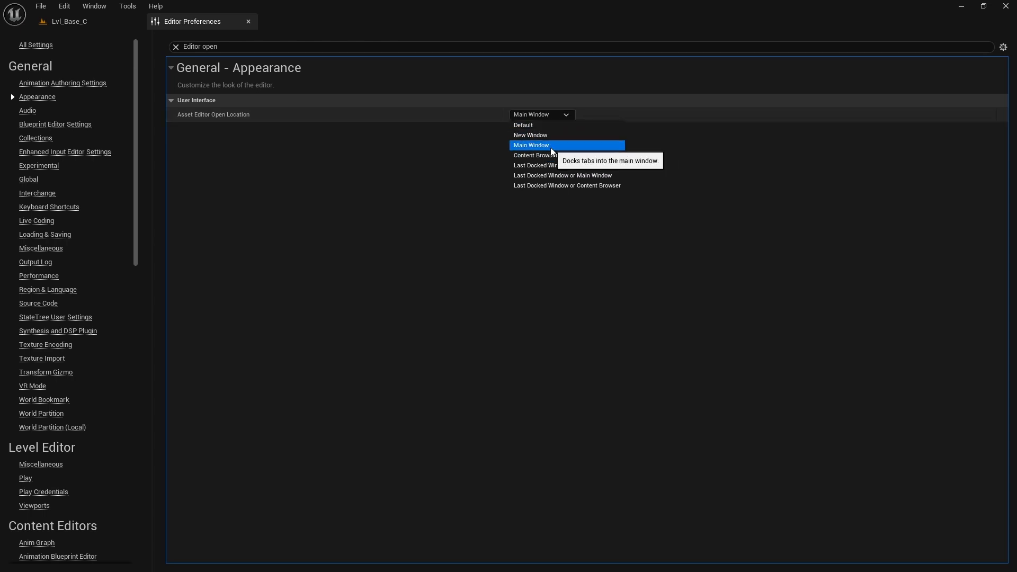
- Return to the Lvl_Base_C level and open the Lvl_Level_C folder in the Content Drawer
left_click(78, 22)
left_click(34, 563)
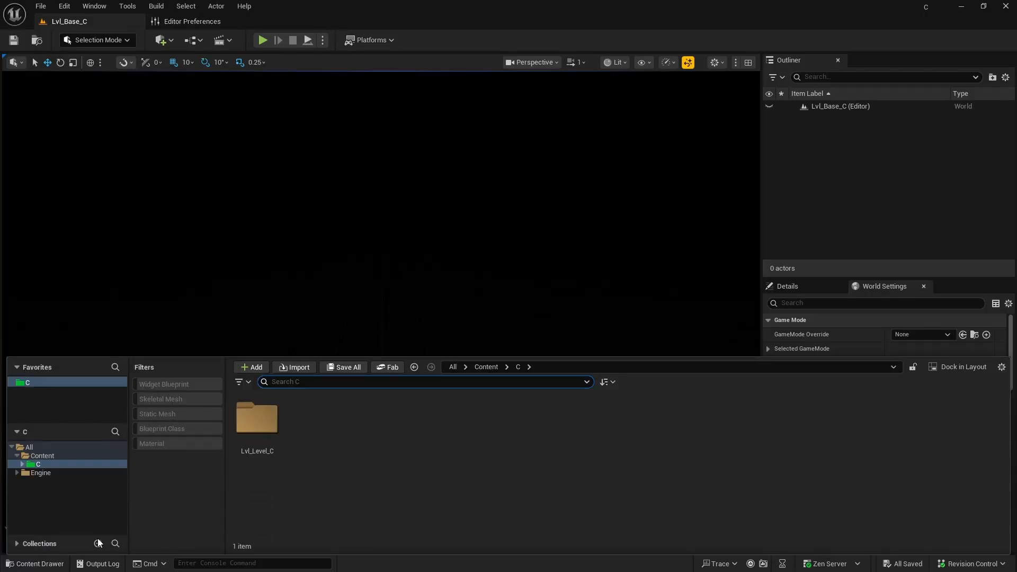
double_click(248, 436)
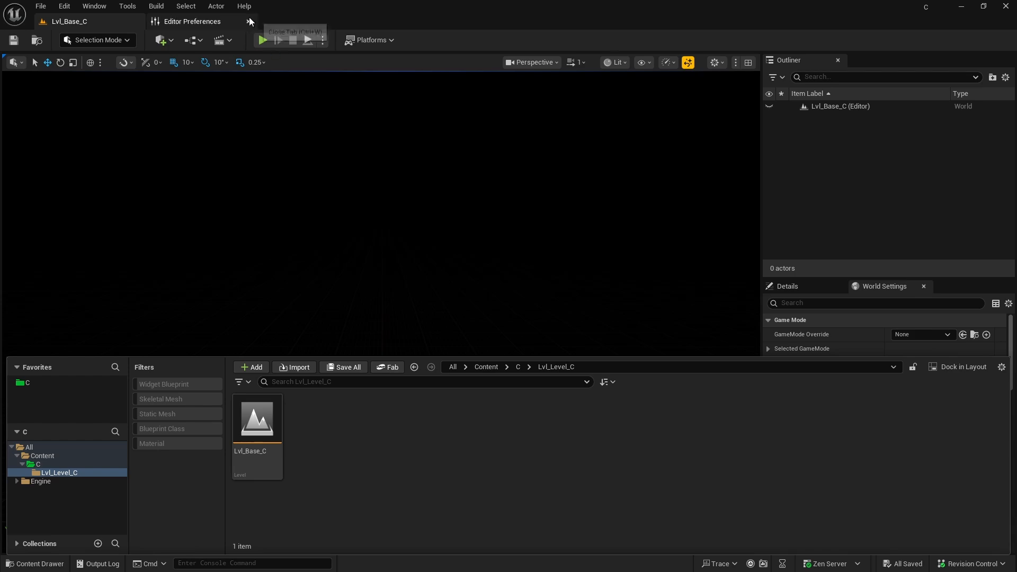
- Compare how Editor Preferences and the Lvl_Base_C level are docked in the main window, and close Editor Preferences
left_click(199, 21)
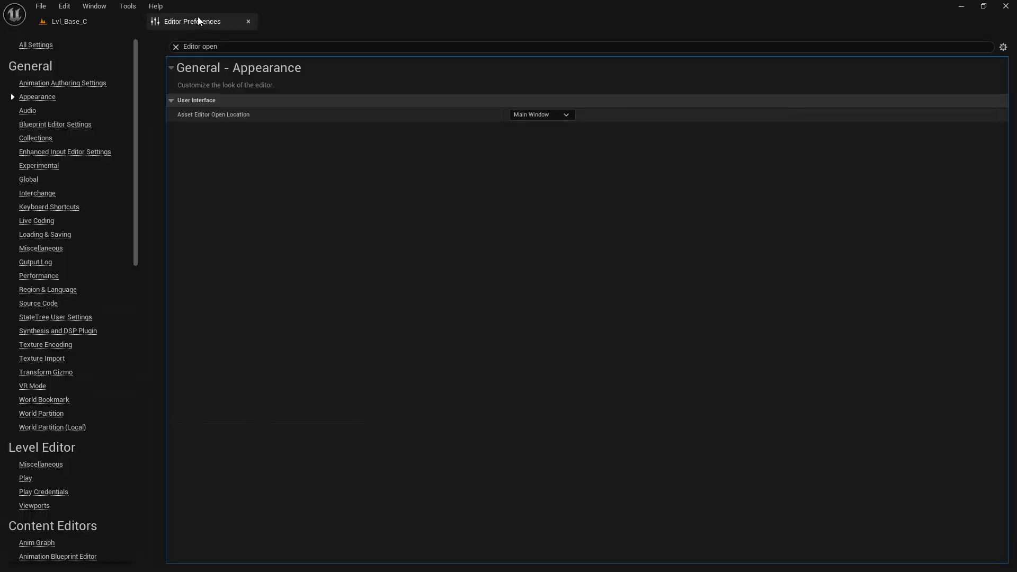
left_click(74, 22)
left_click(228, 21)
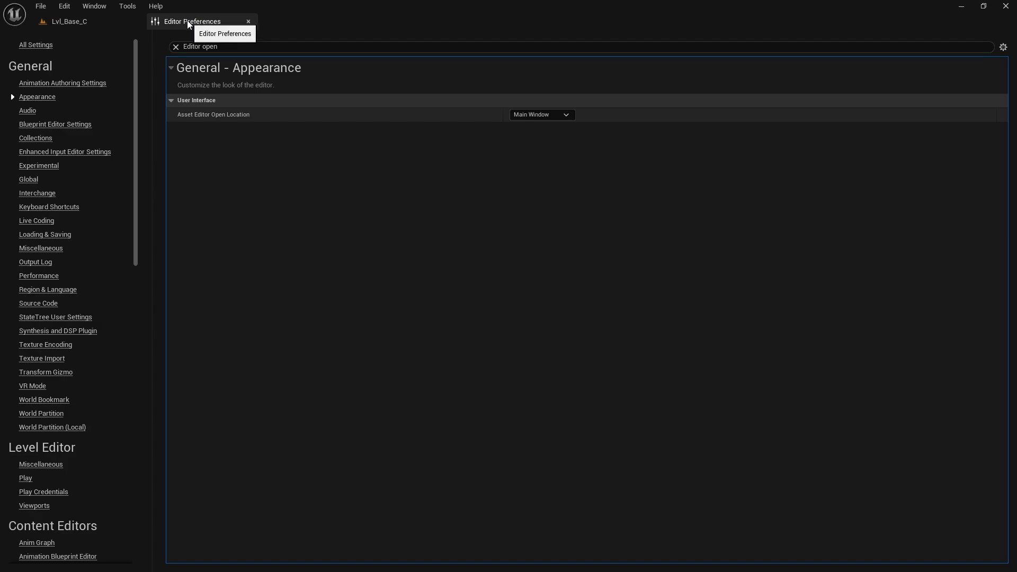
mouse_move(187, 20)
left_mouse_down()
mouse_move(287, 174)
mouse_move(362, 258)
mouse_move(424, 220)
mouse_move(420, 200)
mouse_move(245, 72)
mouse_move(193, 15)
left_mouse_up()
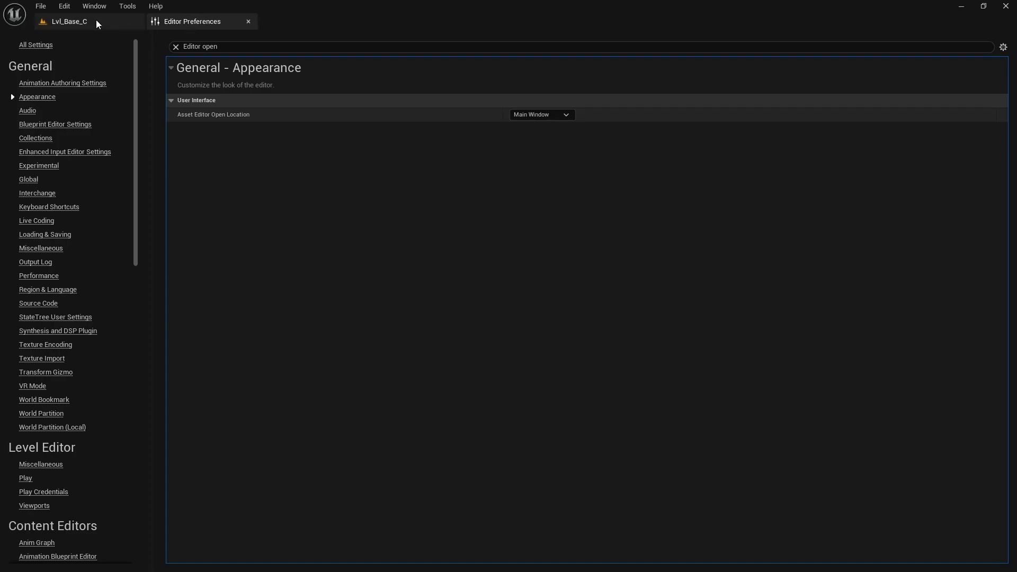
left_click(96, 20)
left_click(169, 21)
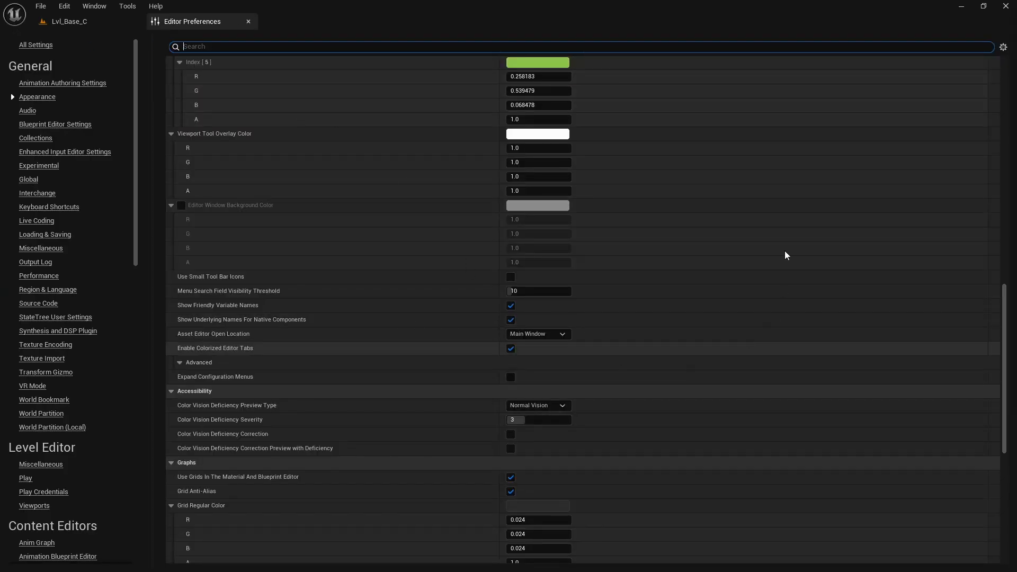
left_click(248, 21)
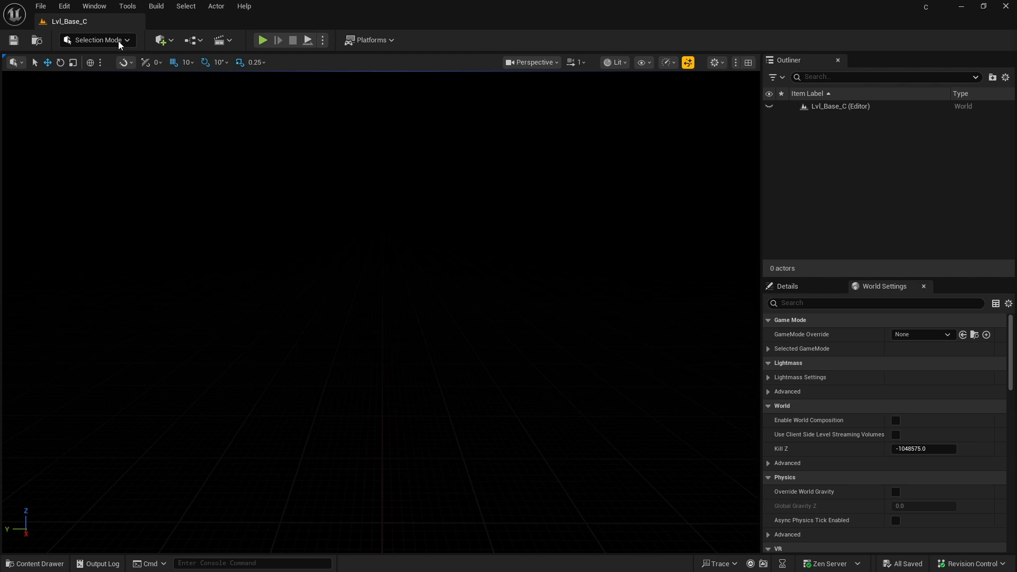
- Open the Plugins browser, examine the list of all plugins, and close it again
left_click(65, 7)
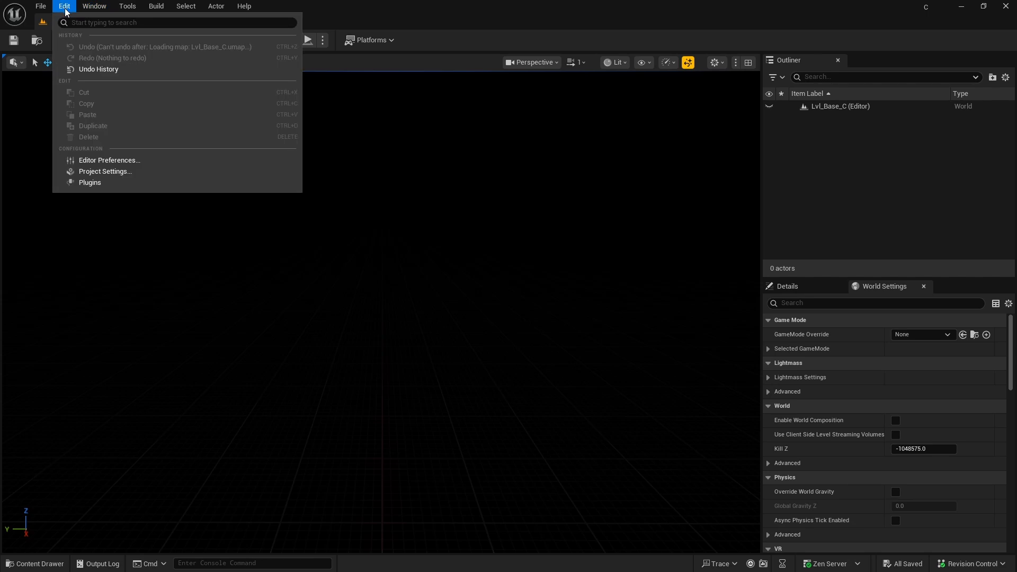
left_click(98, 183)
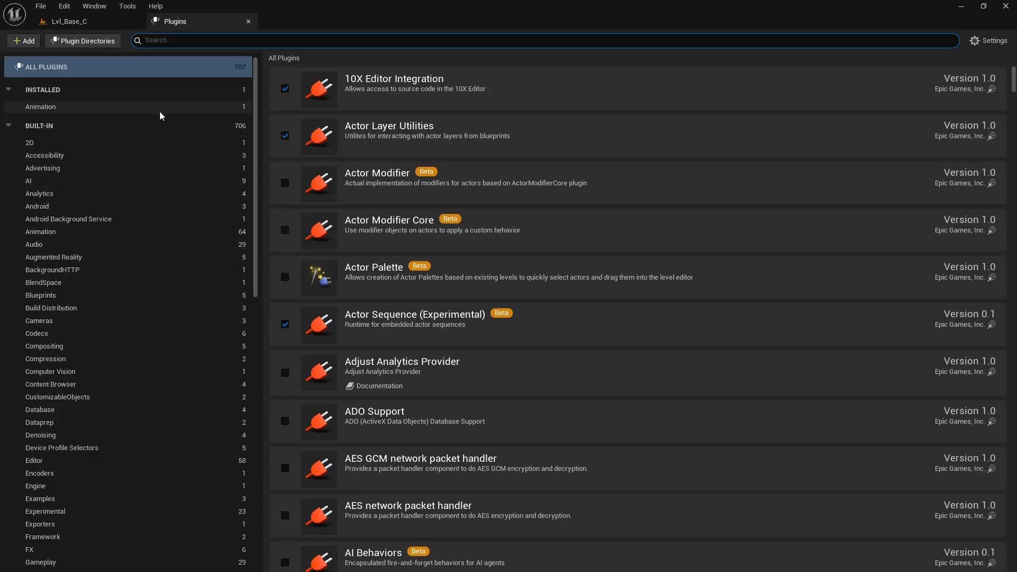
scroll(430, 215, "down", 5)
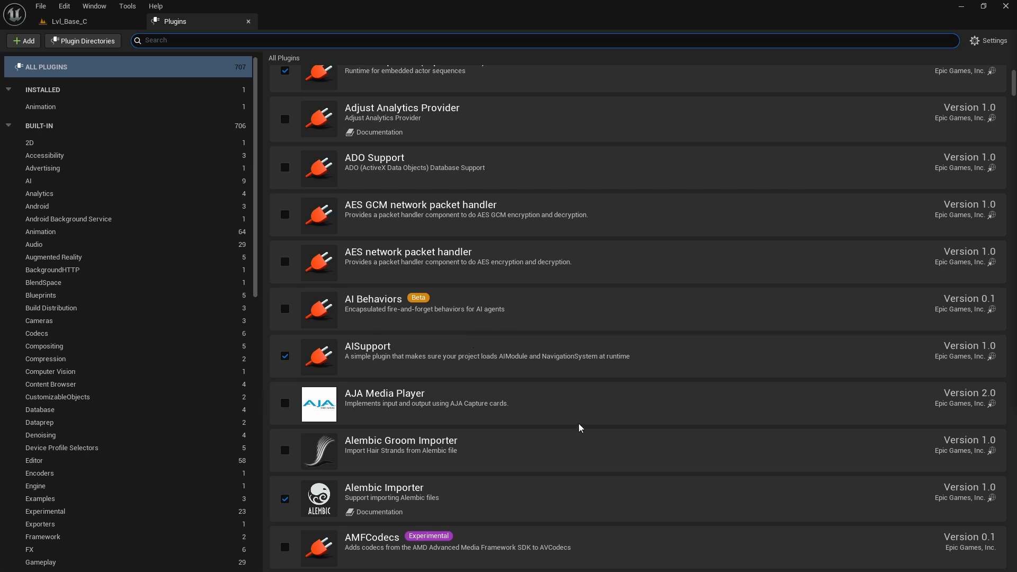
left_click(70, 22)
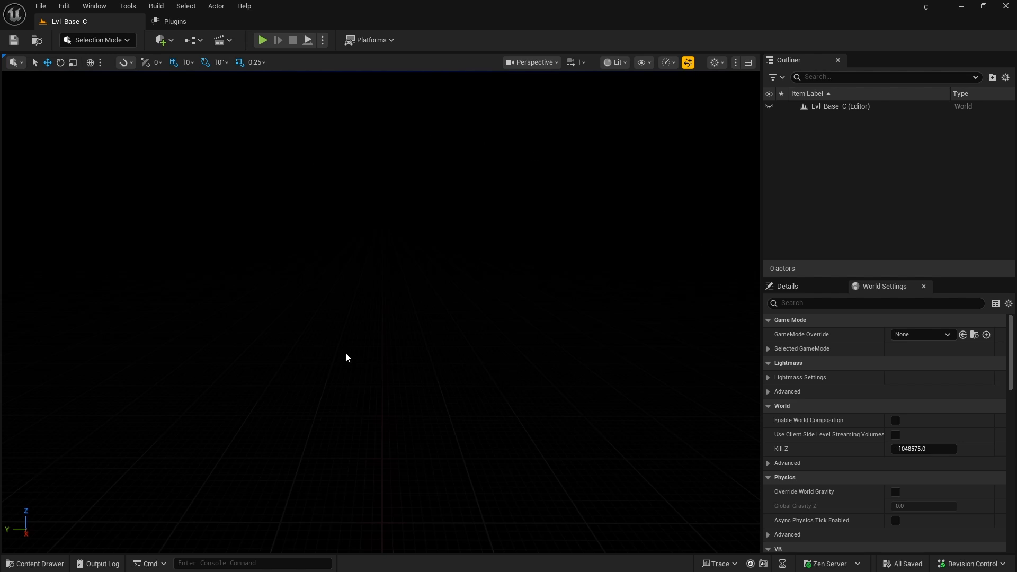
middle_click(180, 23)
- Open the project's Packaging settings and examine the options through Build Configuration and Prerequisites
left_click(65, 7)
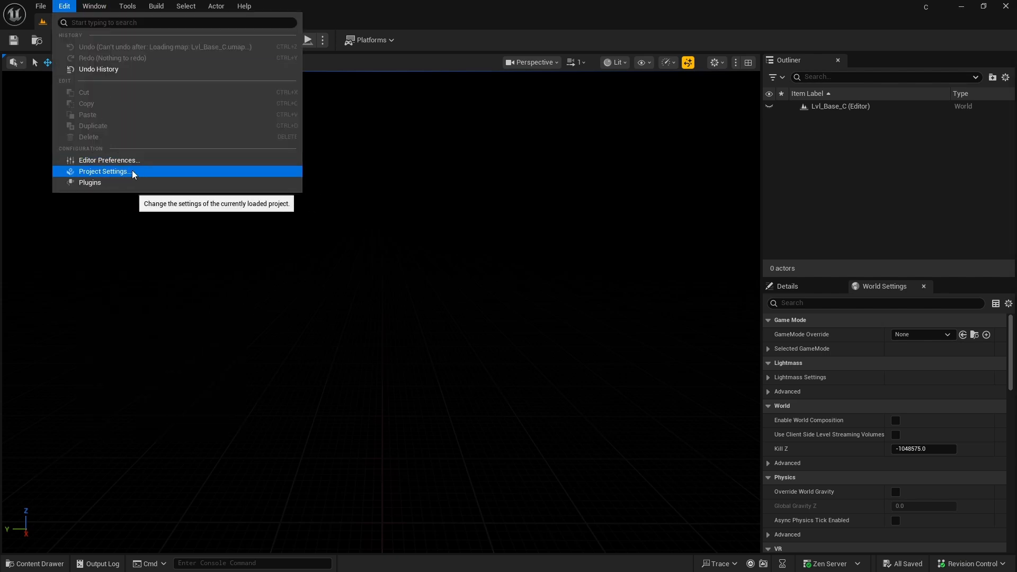
left_click(133, 171)
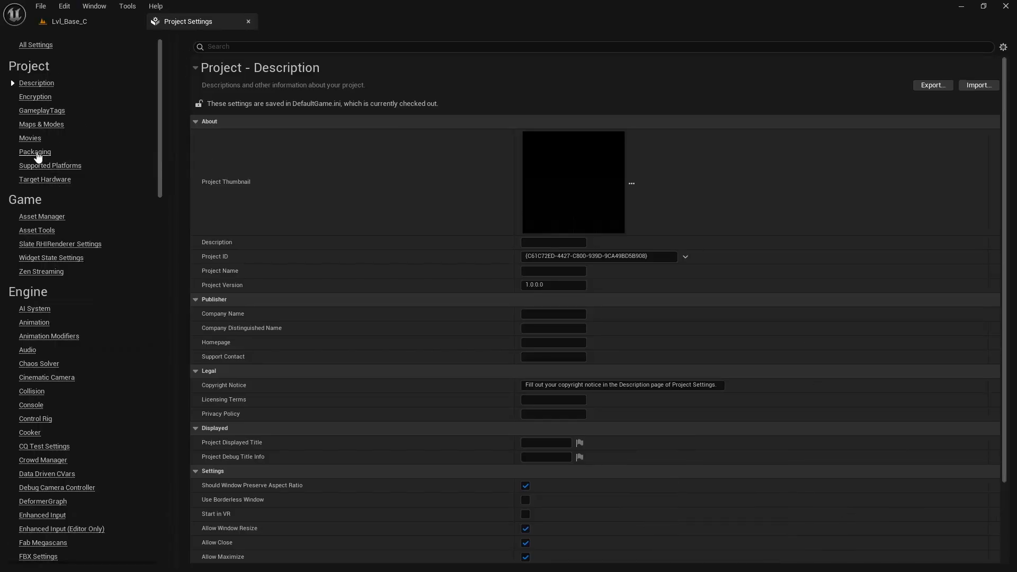
left_click(32, 153)
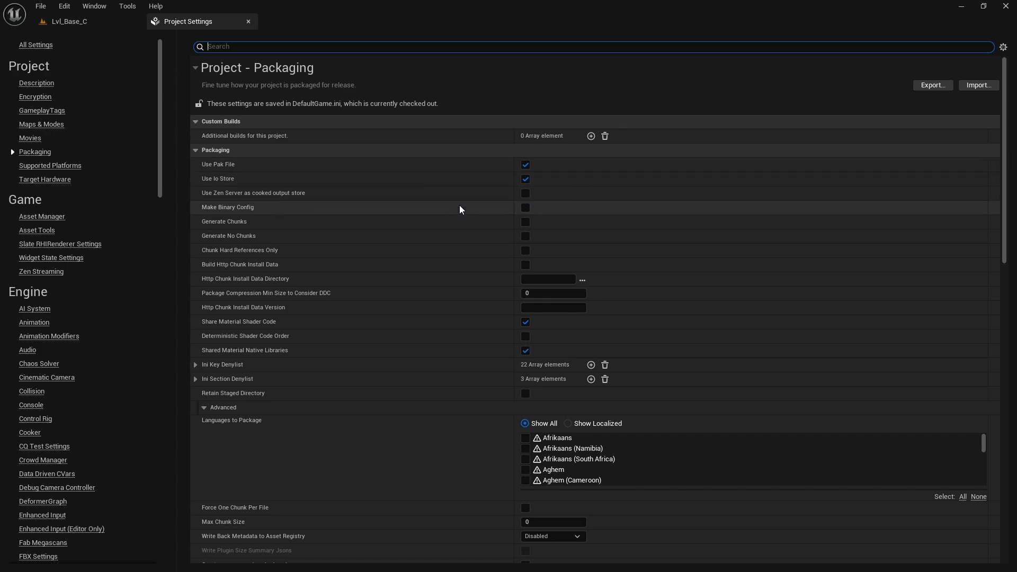
scroll(476, 241, "down", 15)
scroll(492, 256, "down", 3)
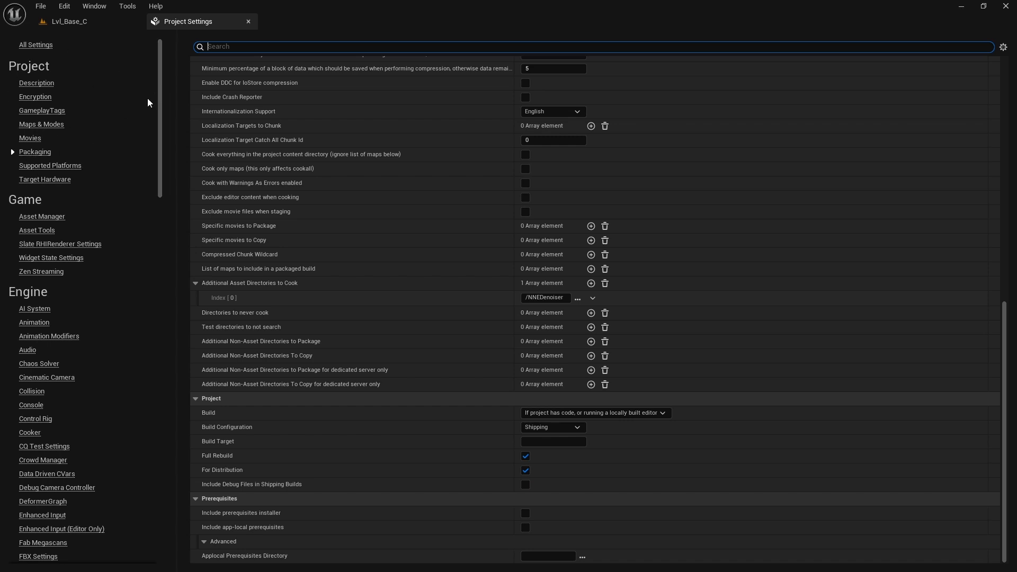
- Examine the Android and Windows platform settings, including the Windows shader formats, splash images and game icon, and close Project Settings
left_click_drag(161, 86, 151, 377)
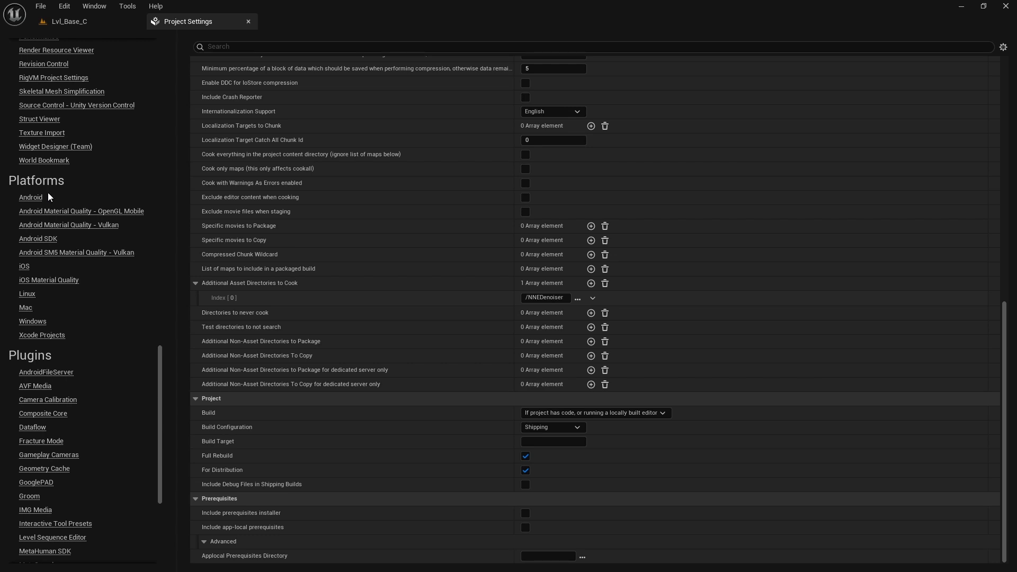
left_click(31, 199)
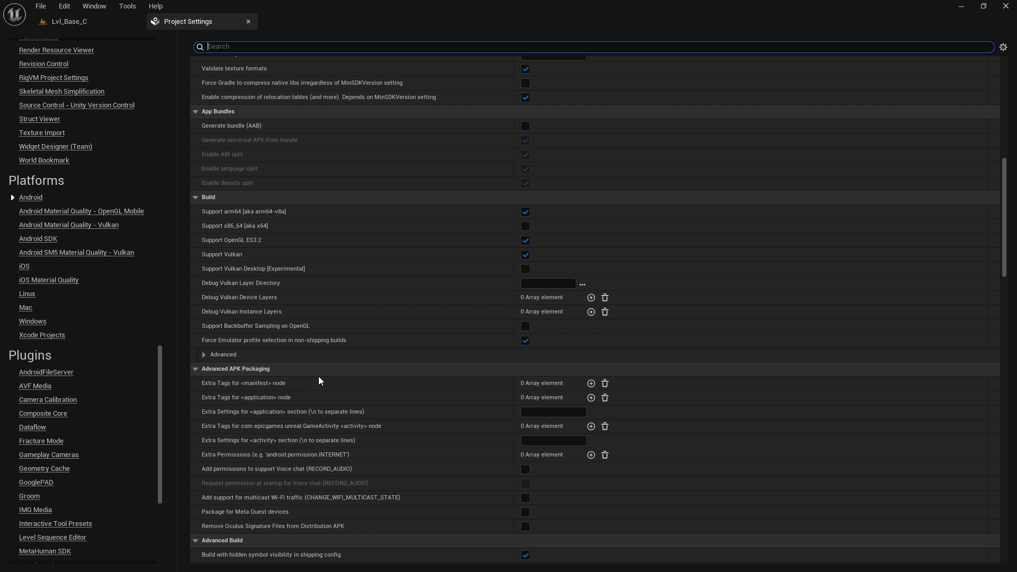
mouse_move(221, 329)
left_click(38, 321)
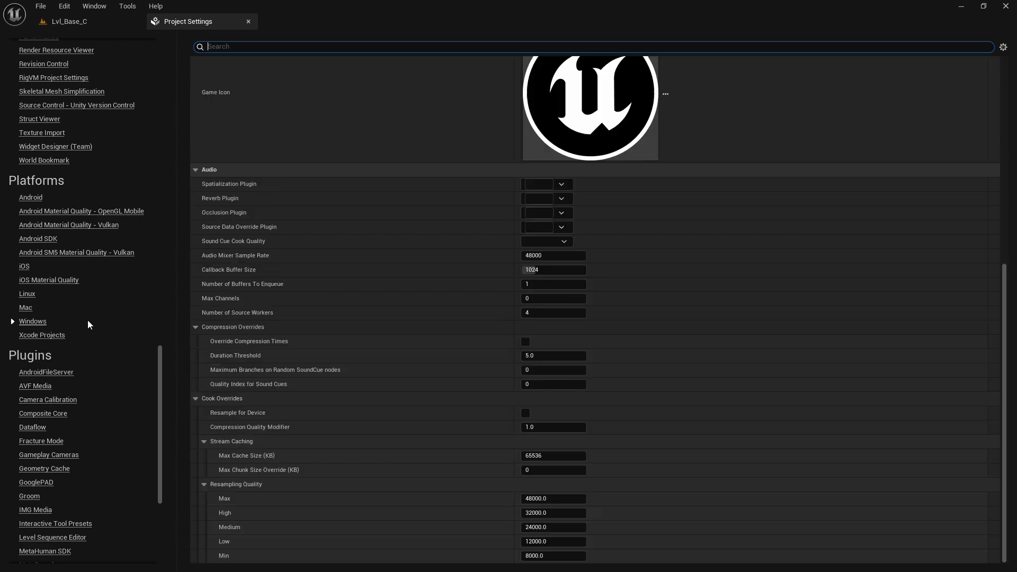
scroll(609, 342, "up", 5)
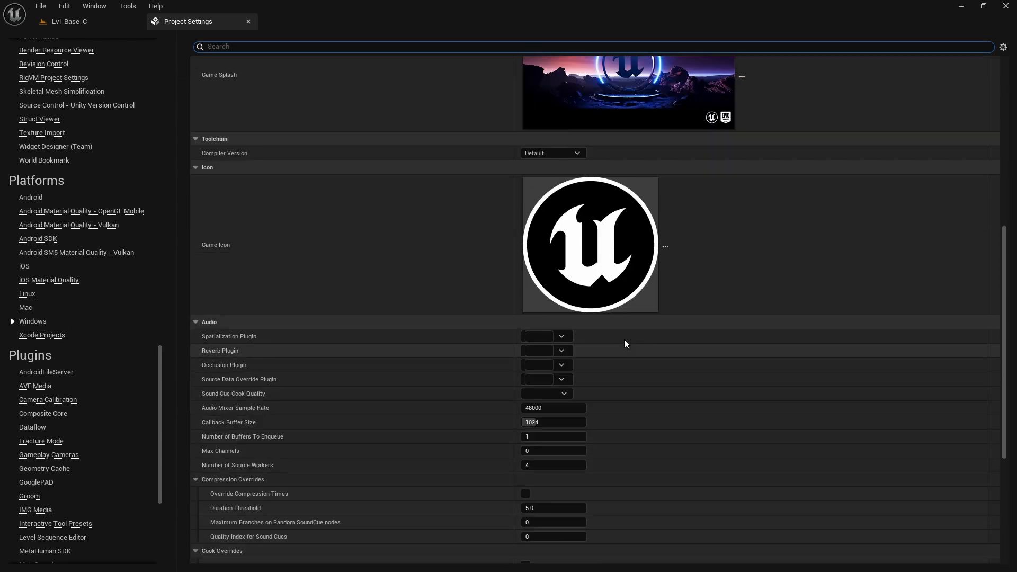
scroll(625, 343, "up", 10)
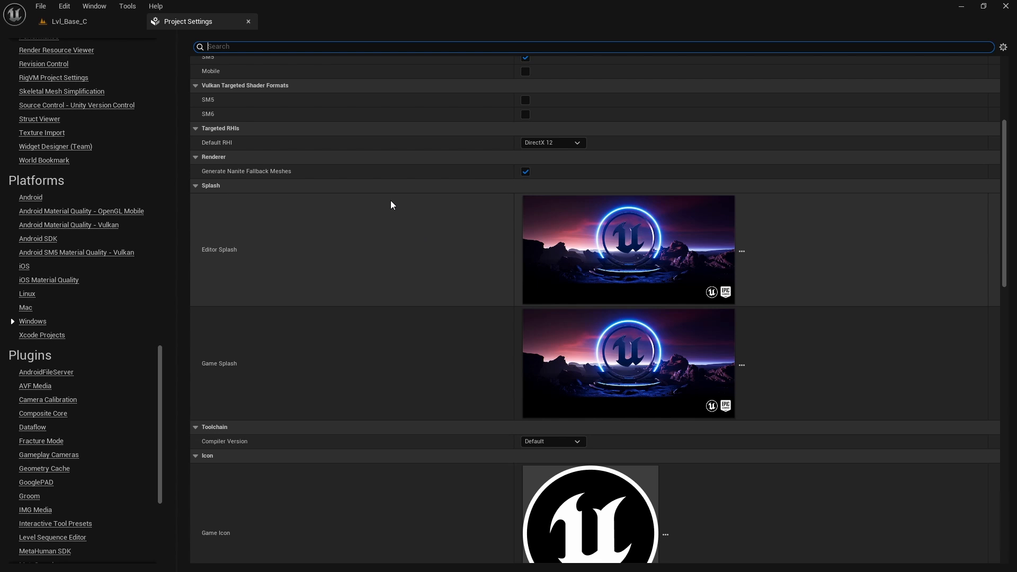
scroll(399, 201, "up", 3)
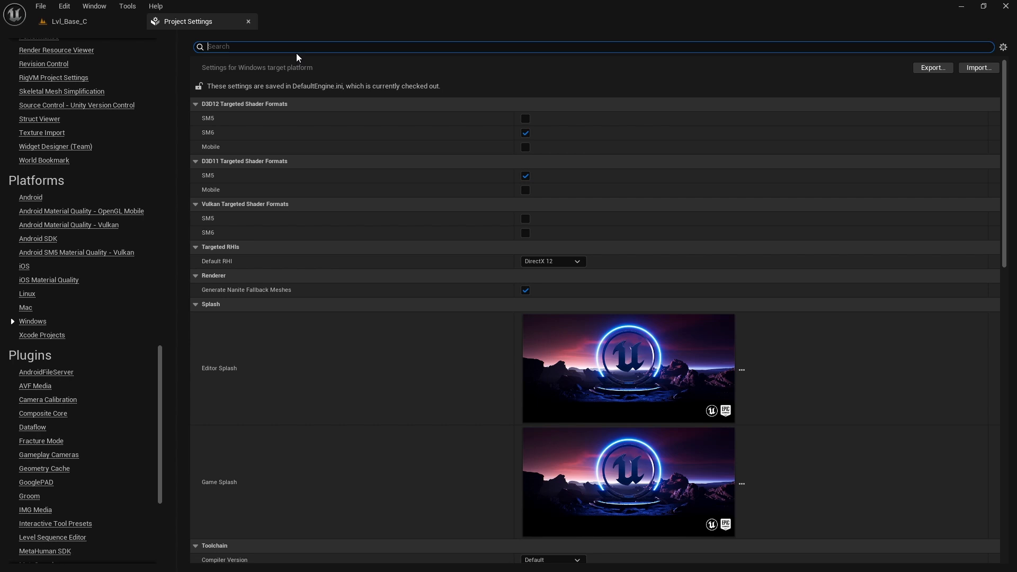
left_click(247, 22)
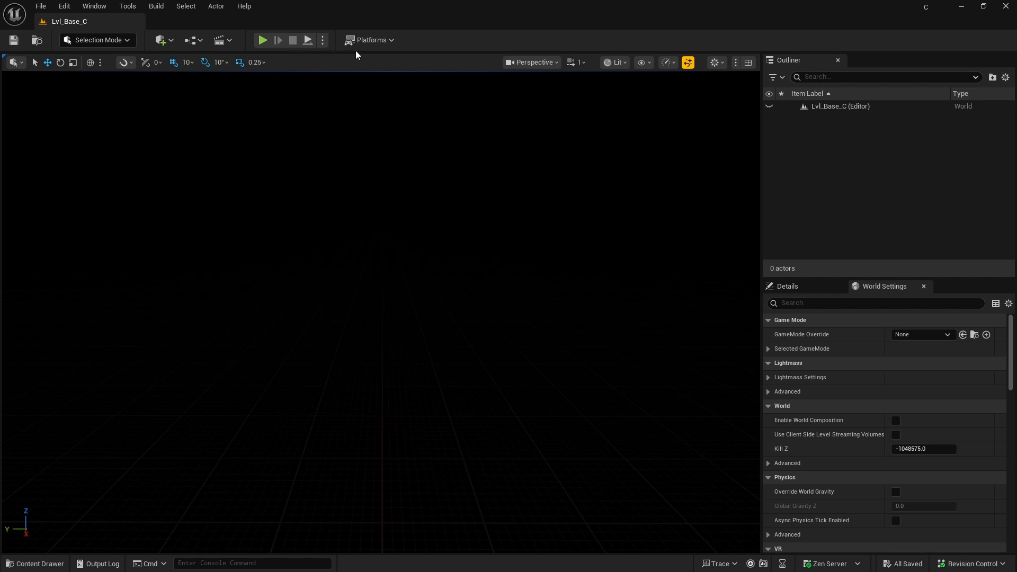
- Examine the play mode options and the Platforms options for the level, and dismiss them
left_click(322, 41)
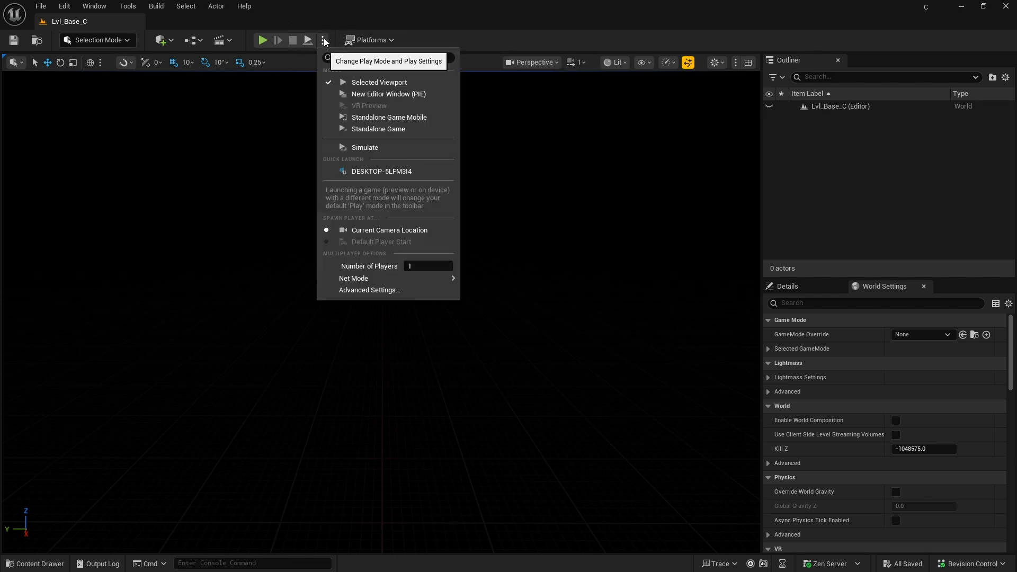
left_click(390, 41)
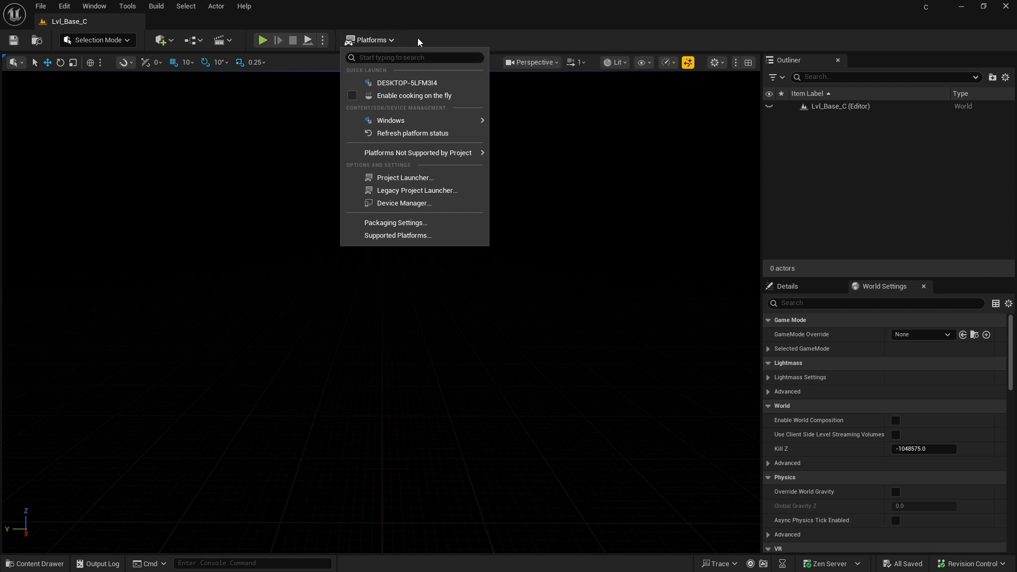
left_click(603, 195)
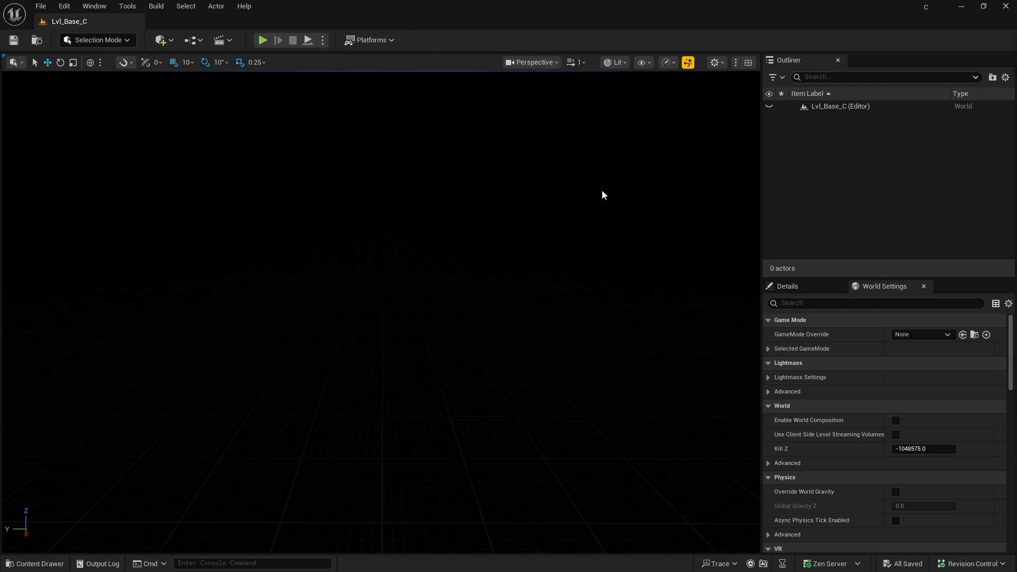
- Examine the Windows platform options for packaging the project, cooking content, binary configuration and architecture selection, and dismiss them
left_click(393, 40)
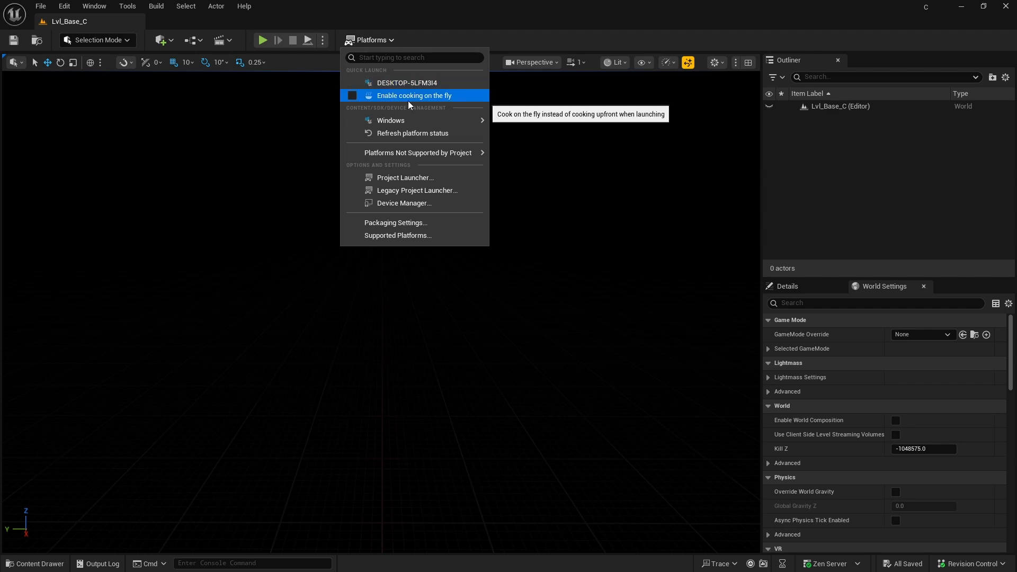
mouse_move(416, 119)
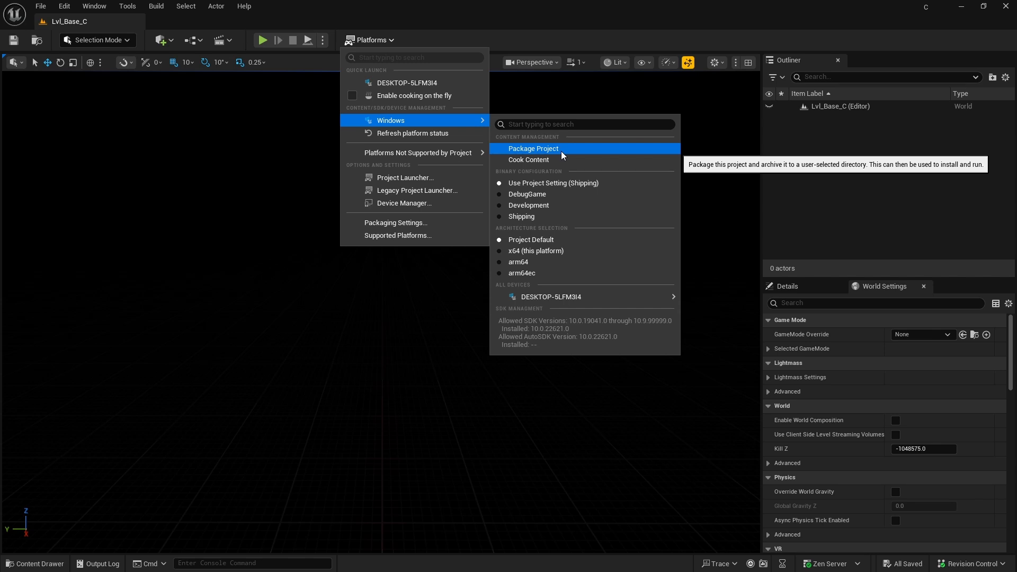
left_click(547, 161)
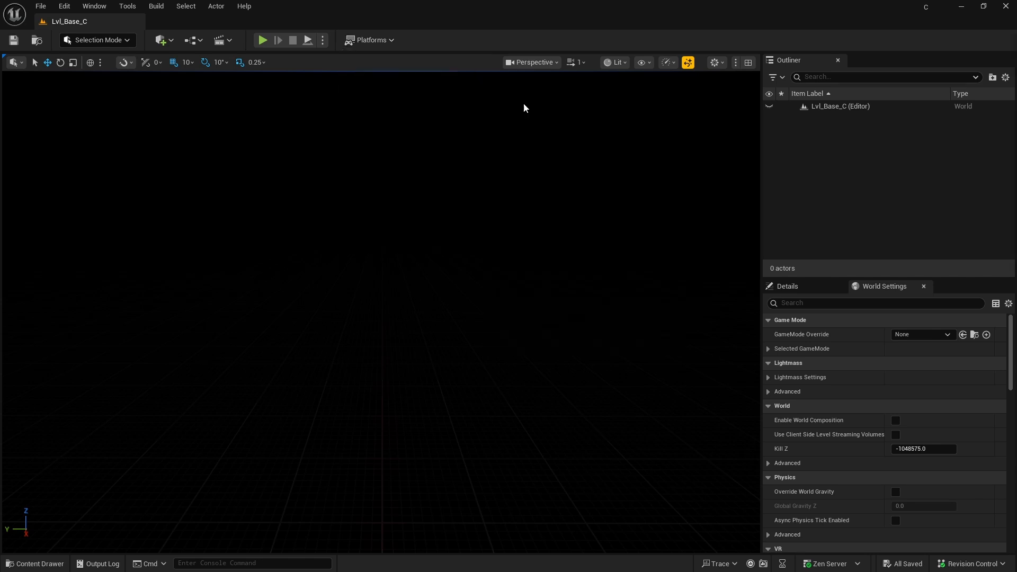
left_click(393, 41)
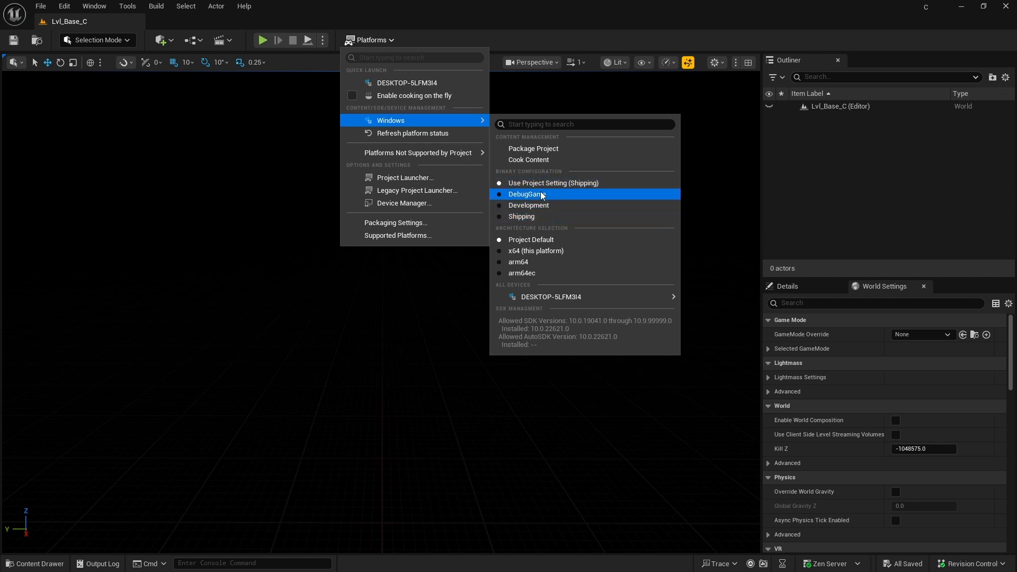
left_click(511, 218)
left_click(376, 41)
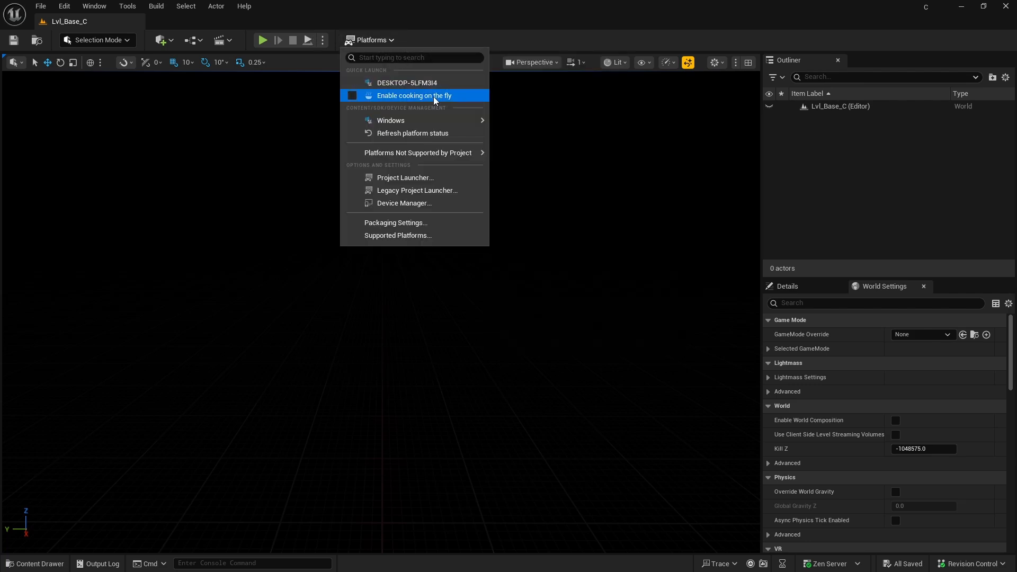
mouse_move(429, 121)
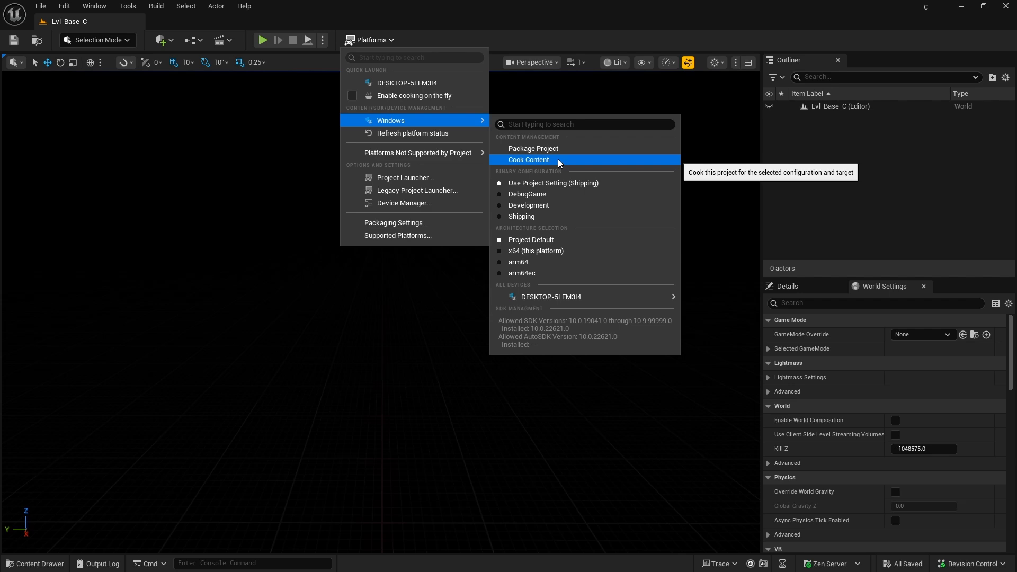
left_click(557, 159)
left_click(392, 40)
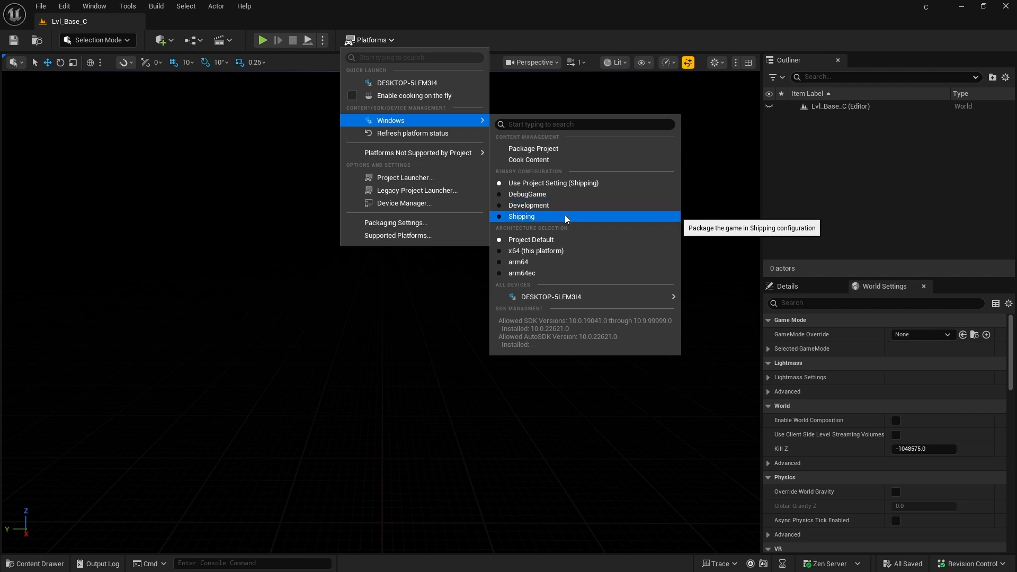
left_click(550, 161)
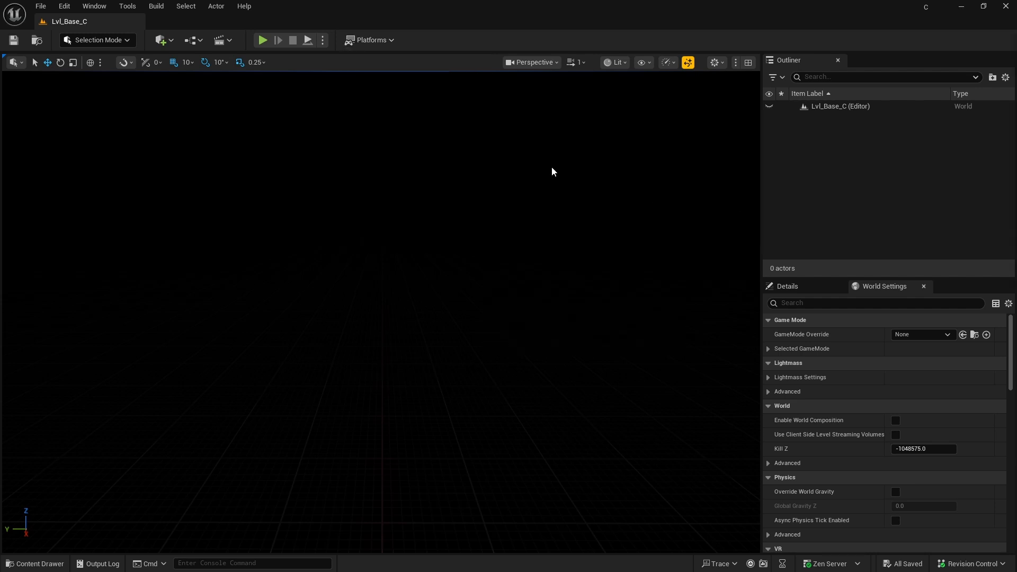
left_click(381, 41)
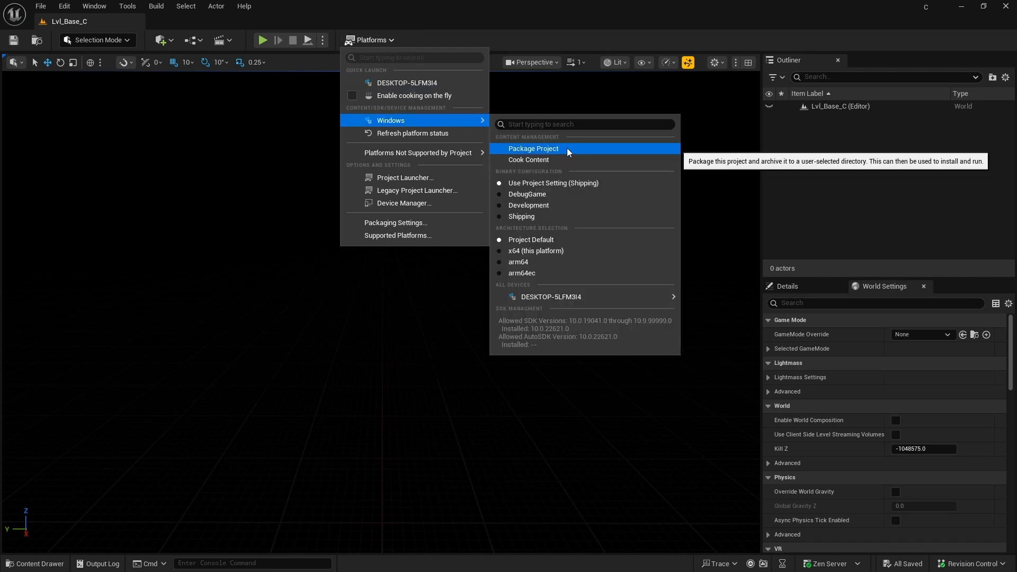
mouse_move(466, 121)
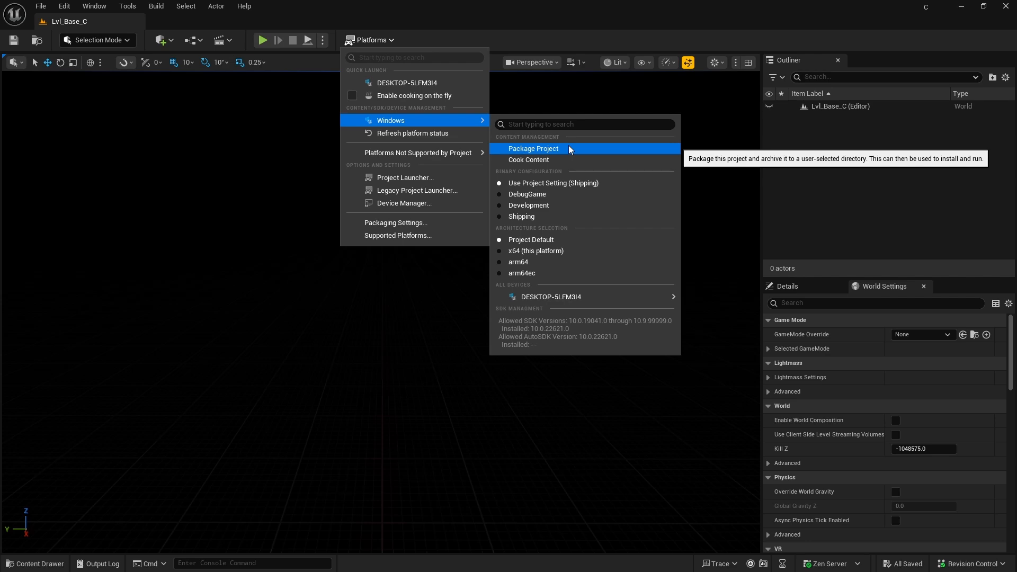
left_click(526, 150)
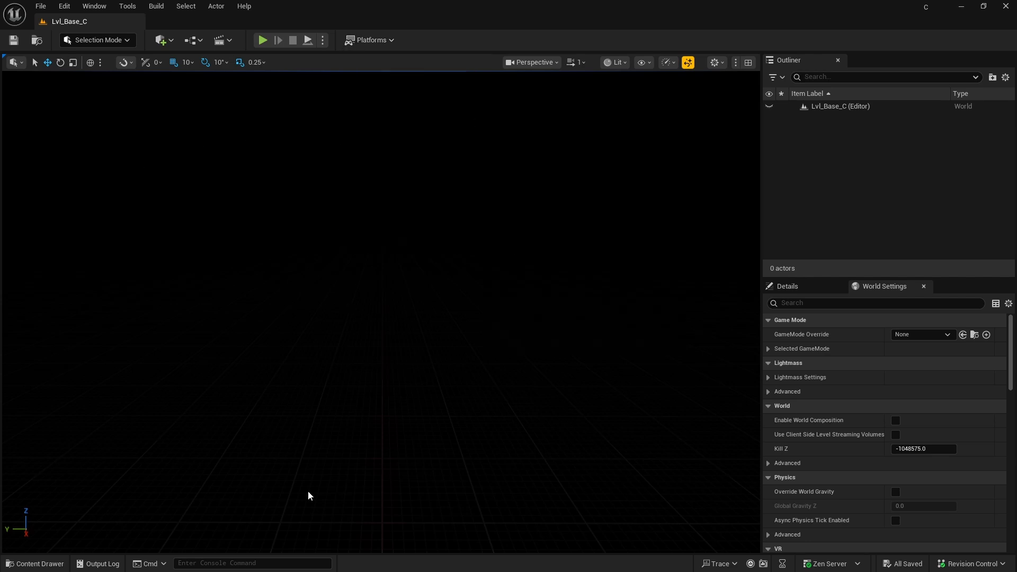